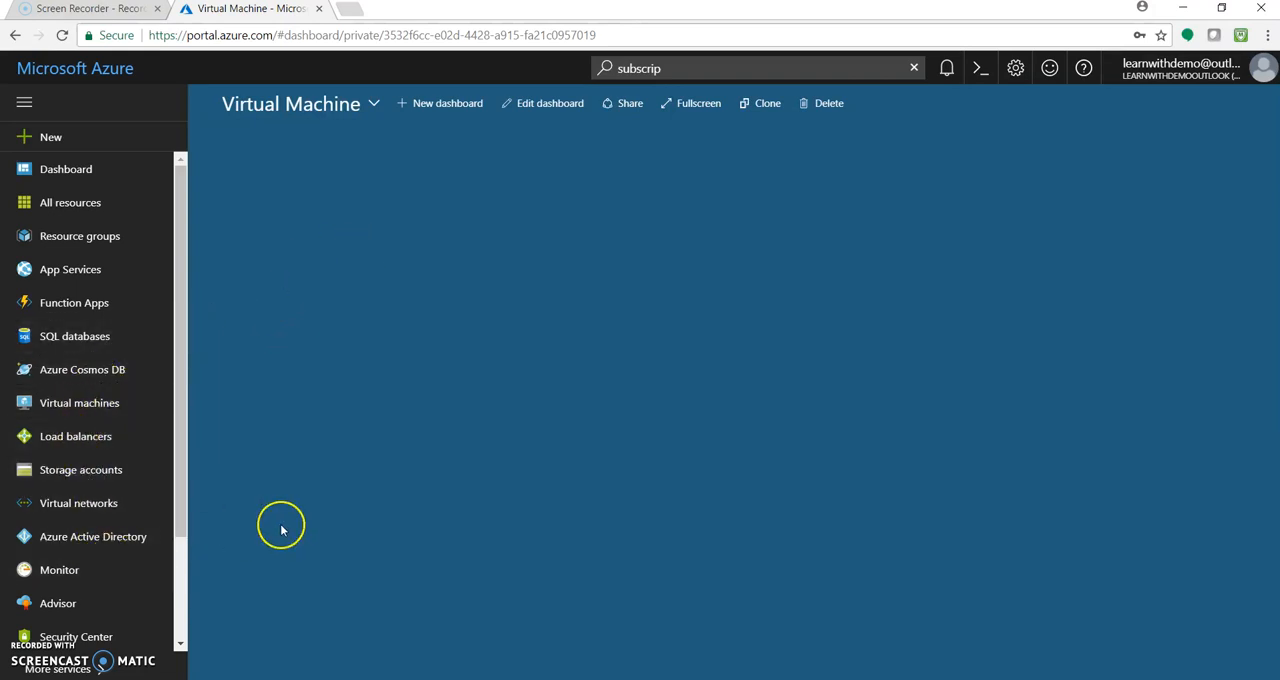
left_click(216, 520)
left_click_drag(175, 470, 191, 426)
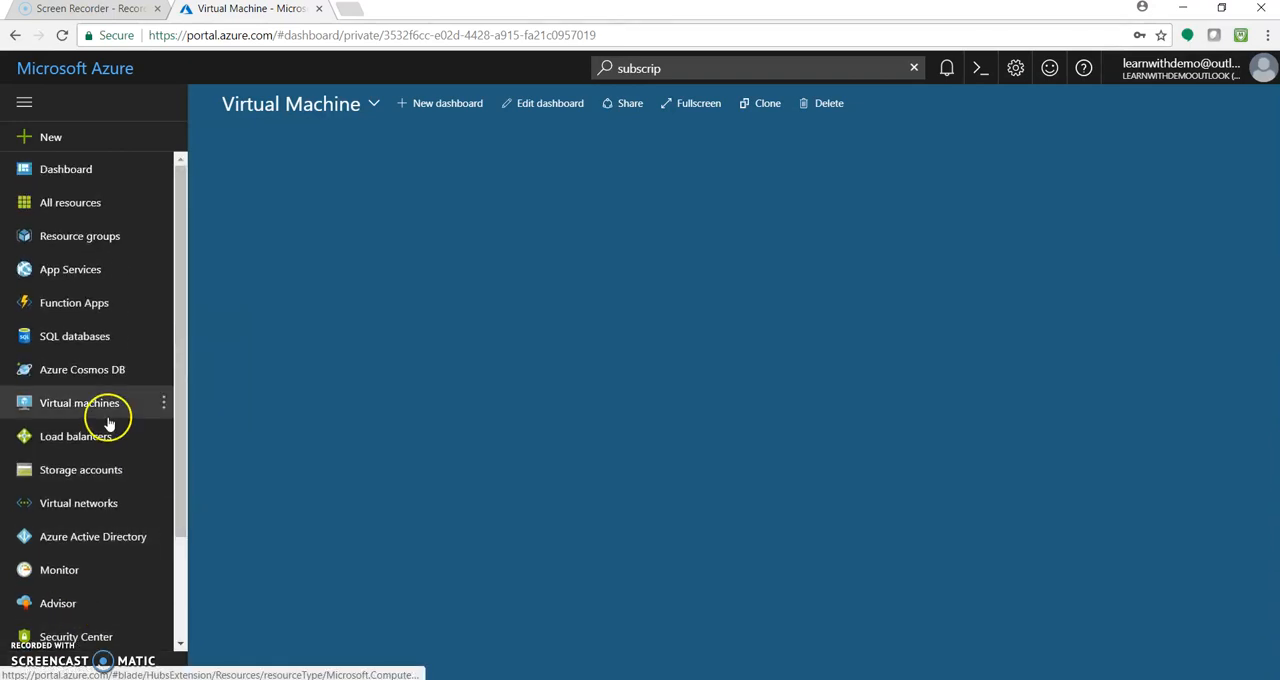
left_click(668, 63)
left_click_drag(666, 63, 630, 63)
key("BackSpace")
key("BackSpace")
key("BackSpace")
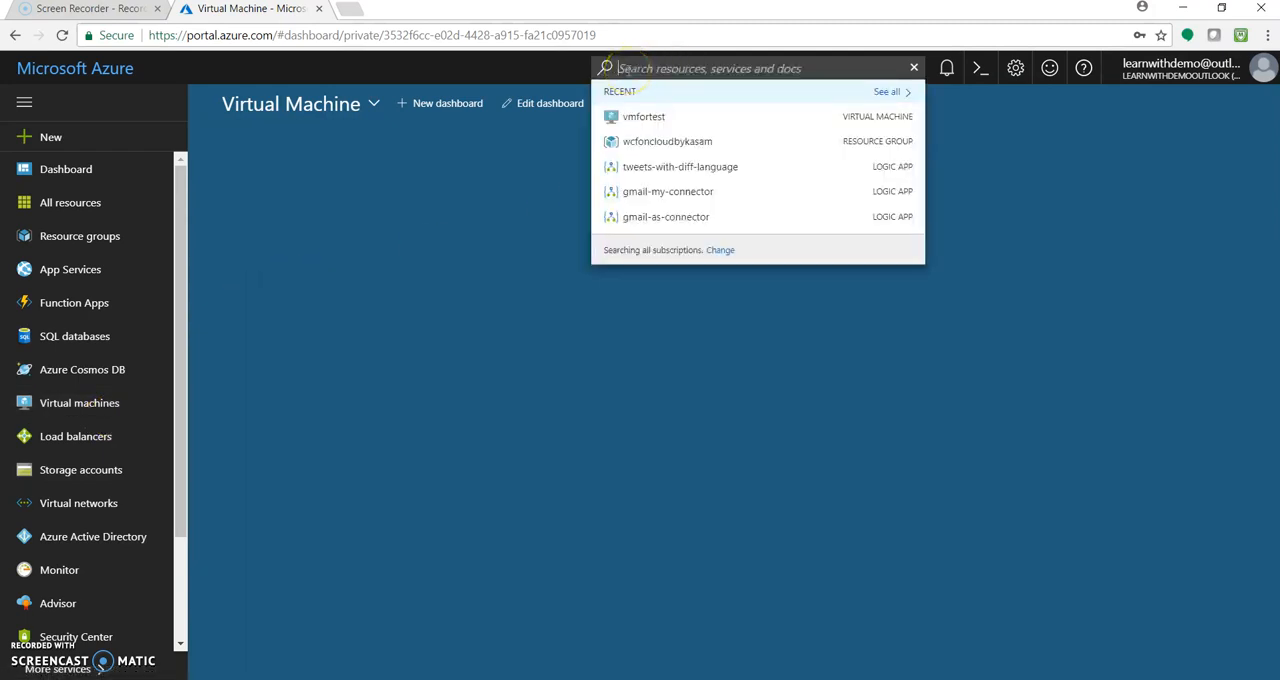
type("virt")
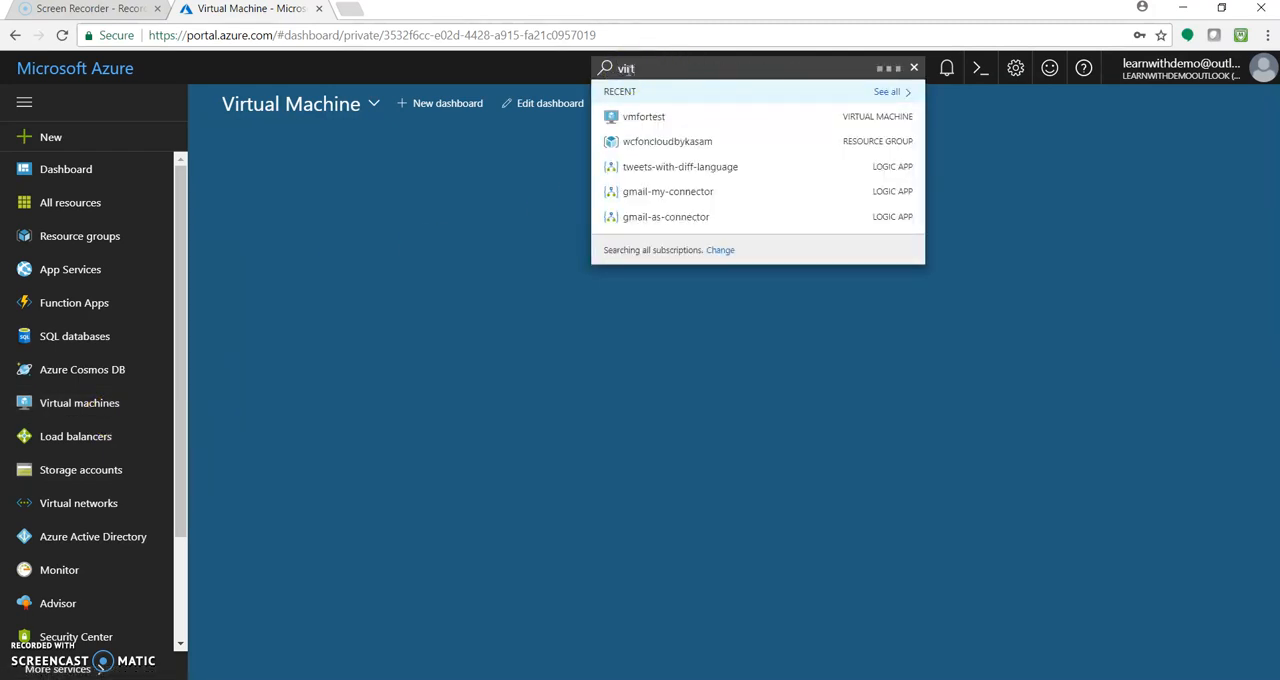
key("BackSpace")
key("BackSpace")
key("BackSpace")
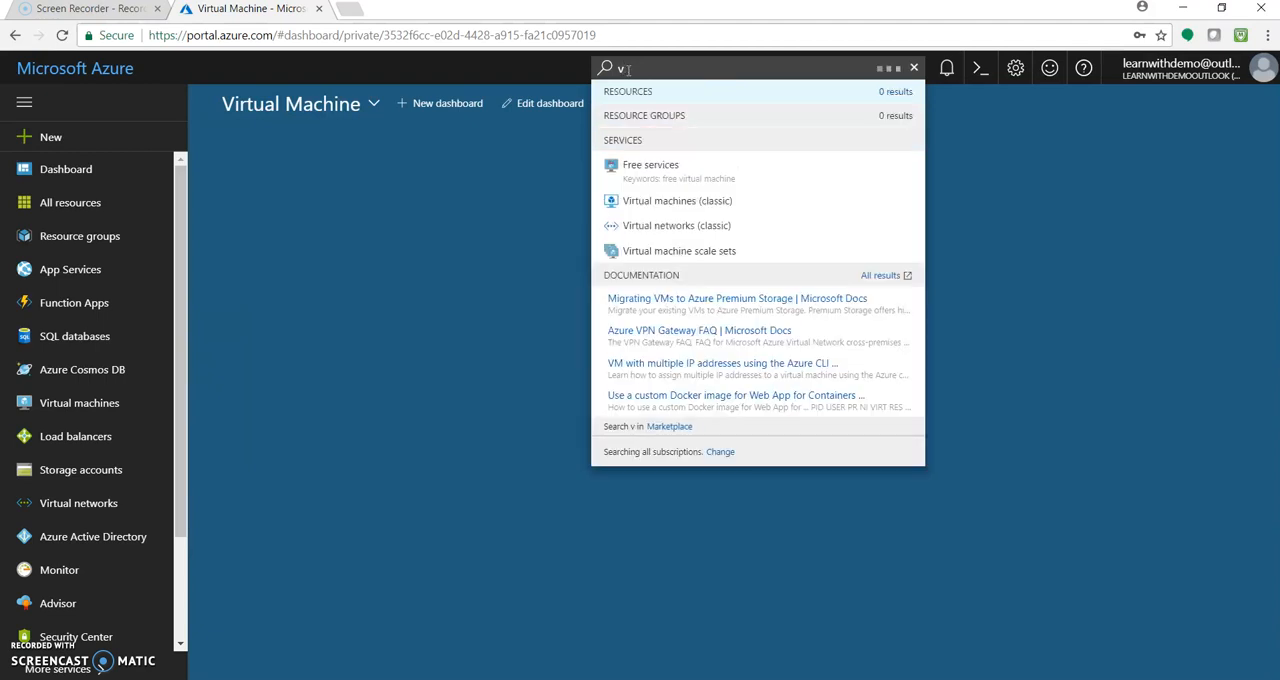
key("BackSpace")
left_click(521, 162)
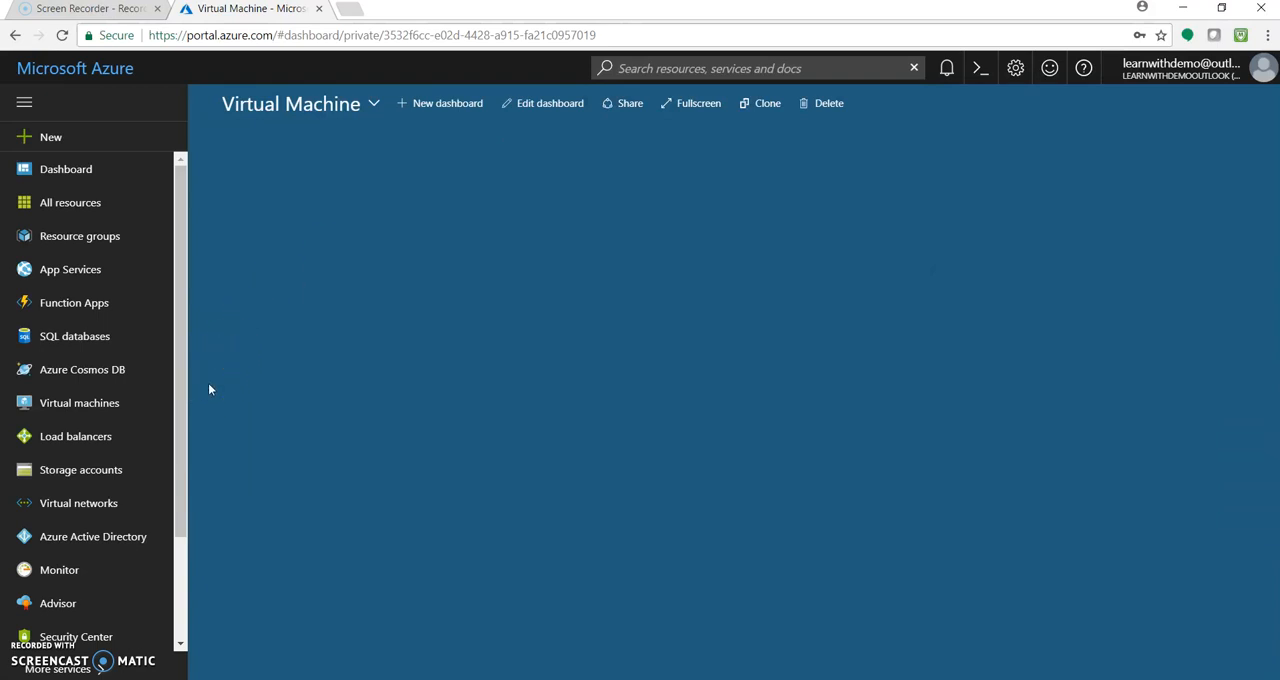
Start adding a virtual machine from the Virtual machines list and open the Windows Server images under Operating Systems
left_click(90, 412)
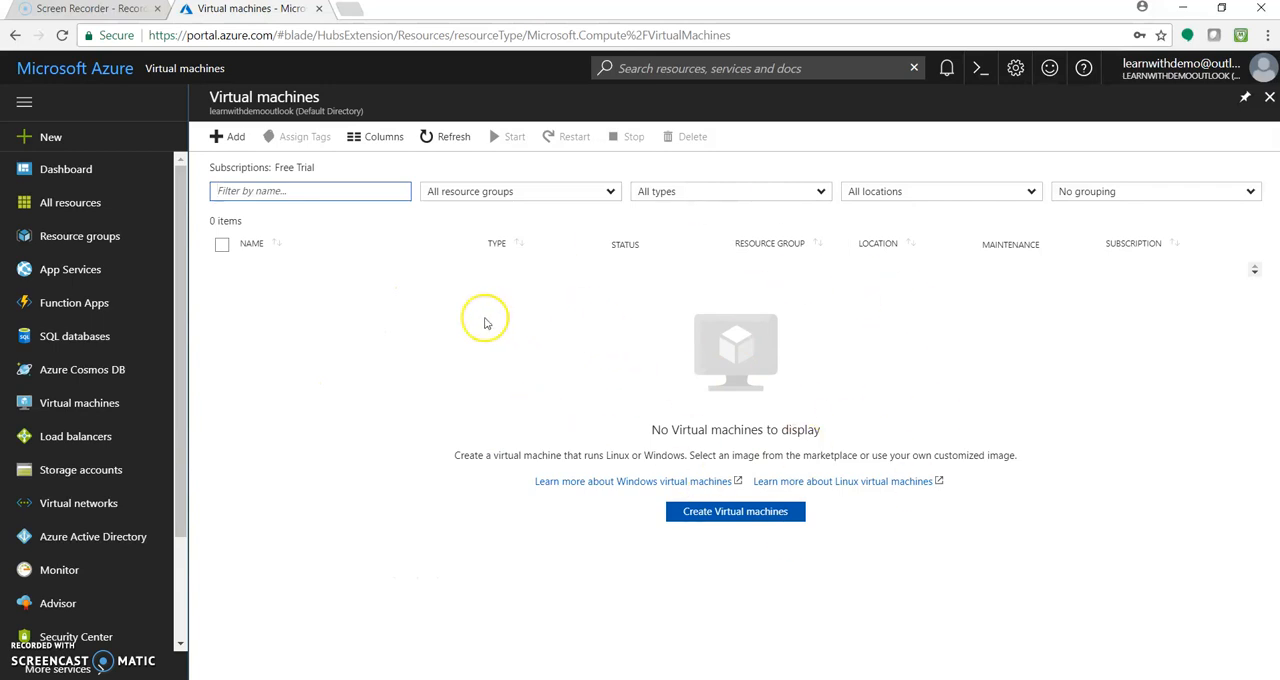
left_click(224, 136)
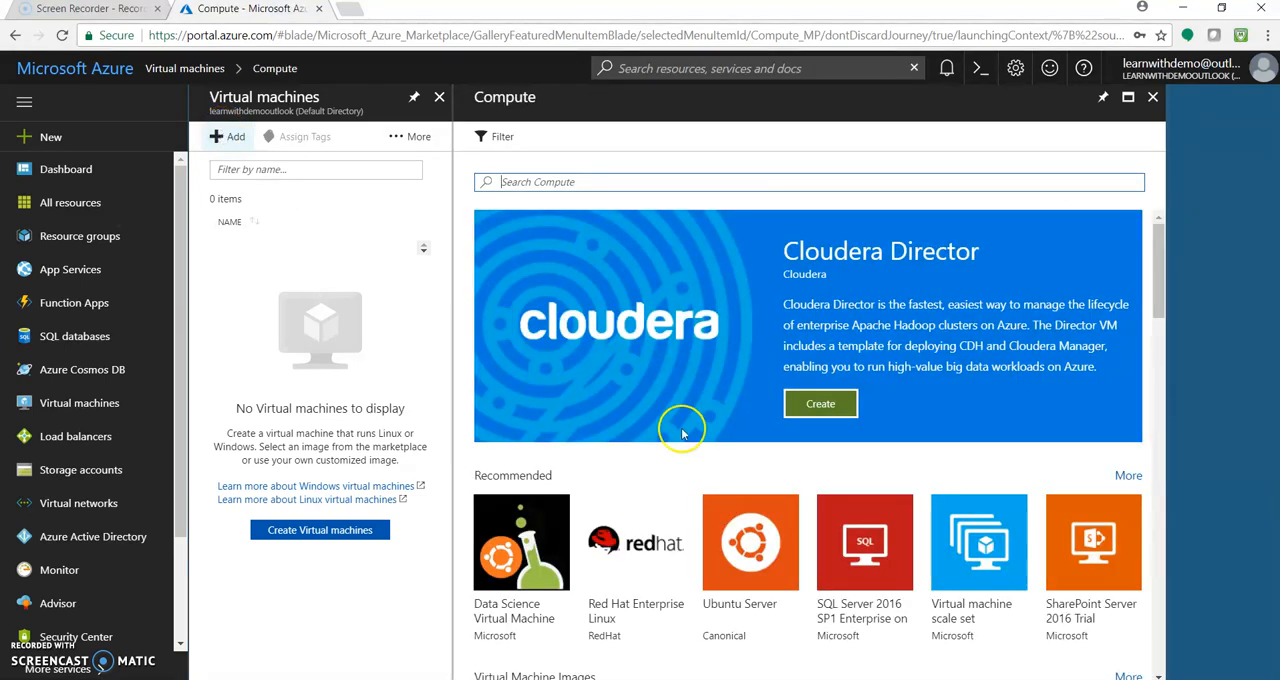
left_click_drag(1156, 294, 1248, 443)
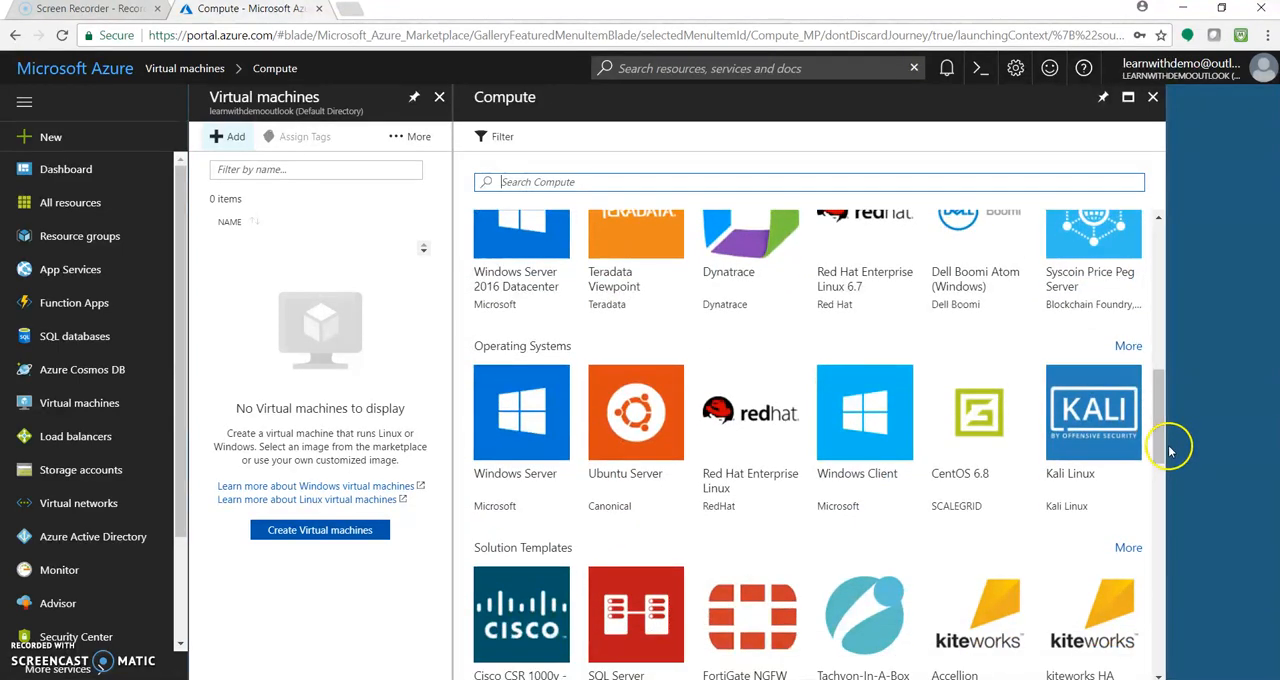
left_click(857, 483)
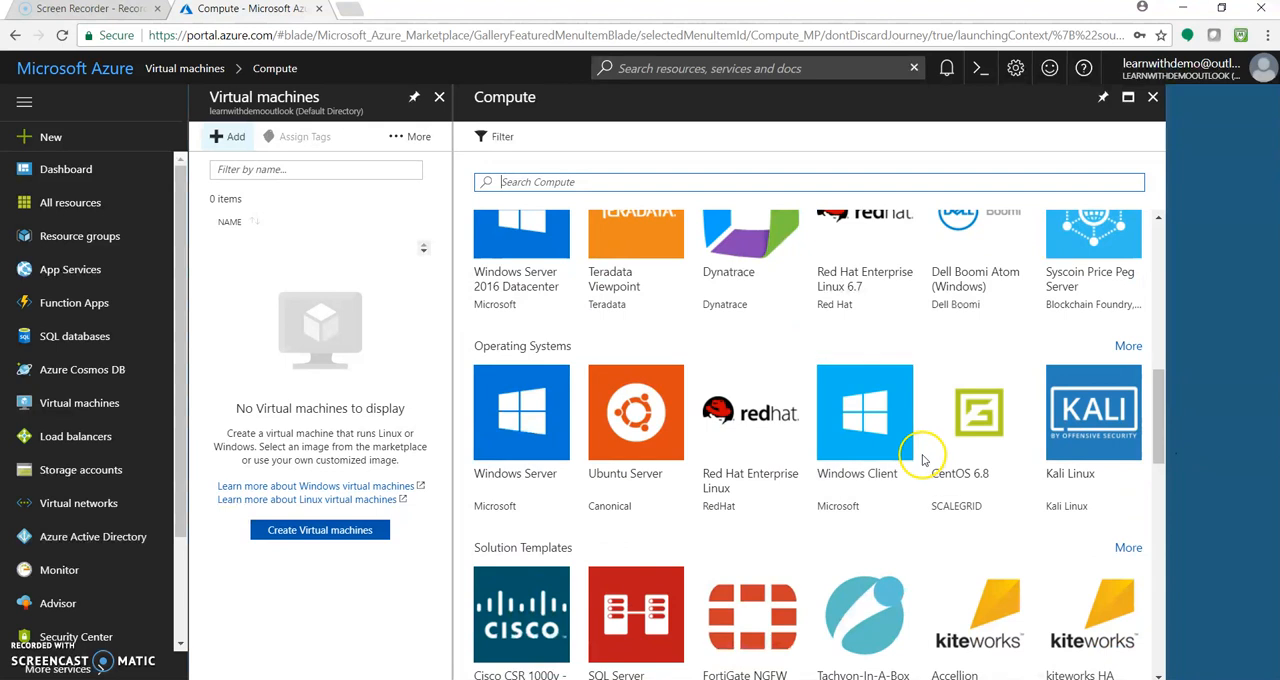
left_click(520, 415)
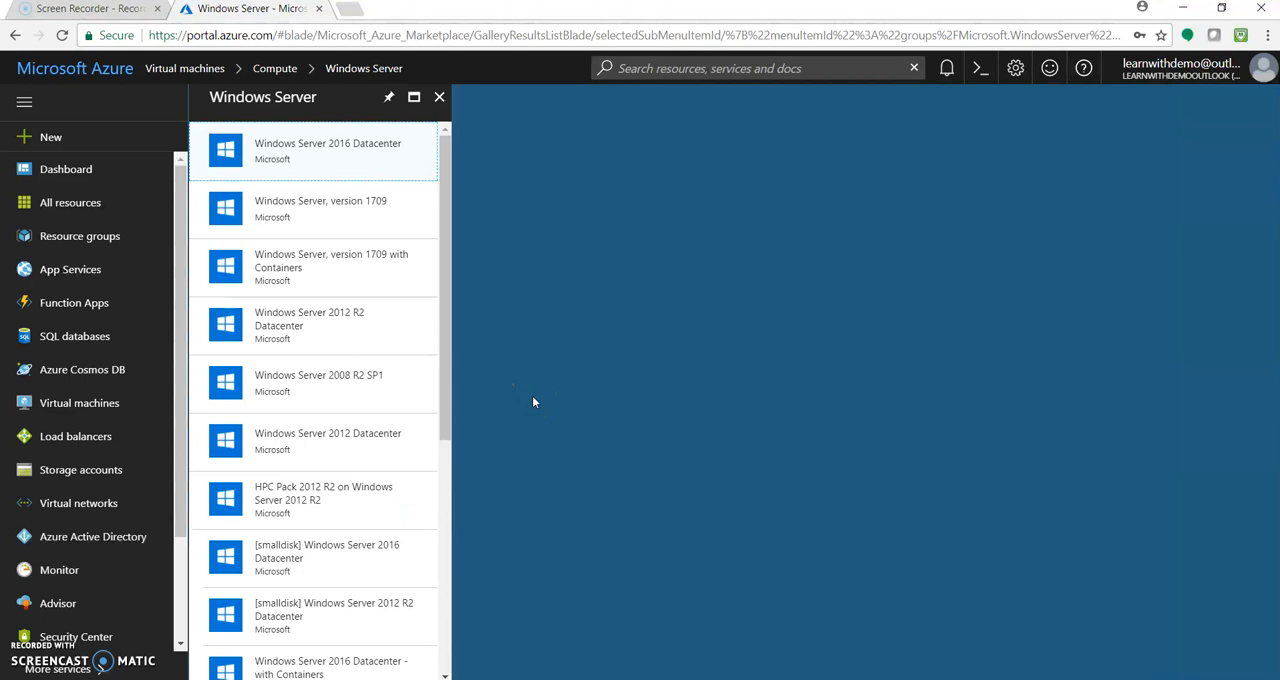
Look through the Windows Server images and choose Windows Server 2008 R2 SP1
left_click_drag(443, 251, 471, 491)
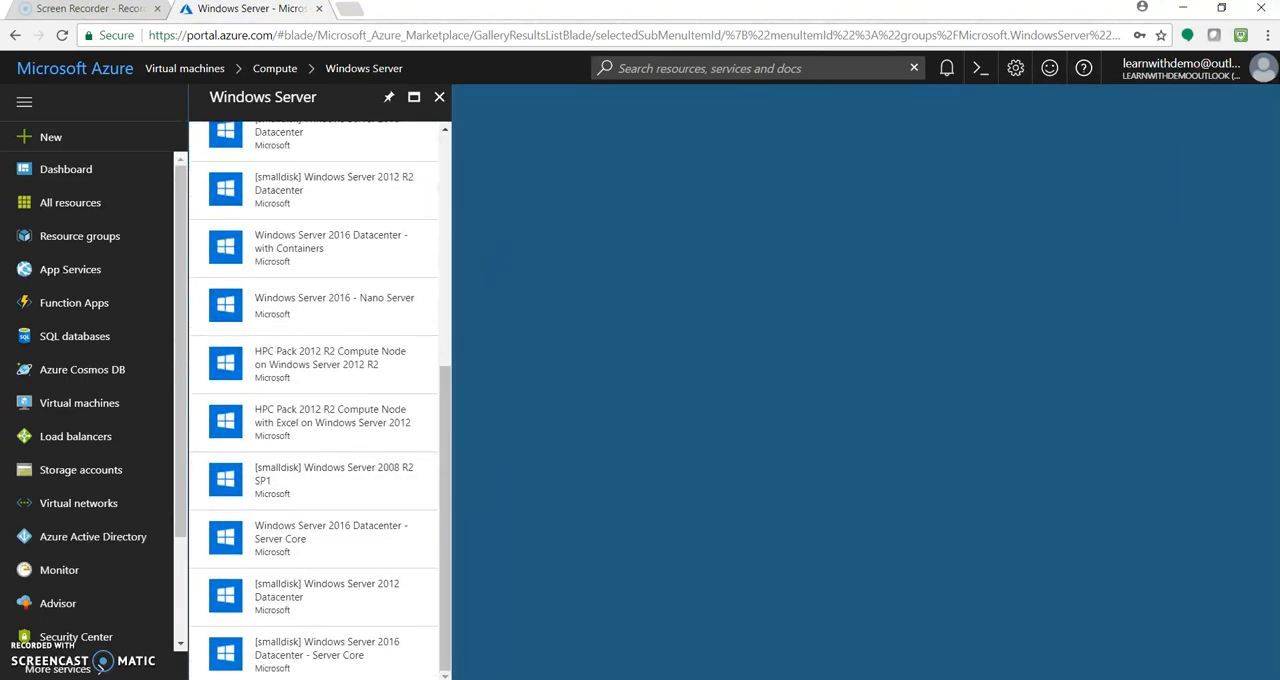
left_click_drag(451, 429, 446, 262)
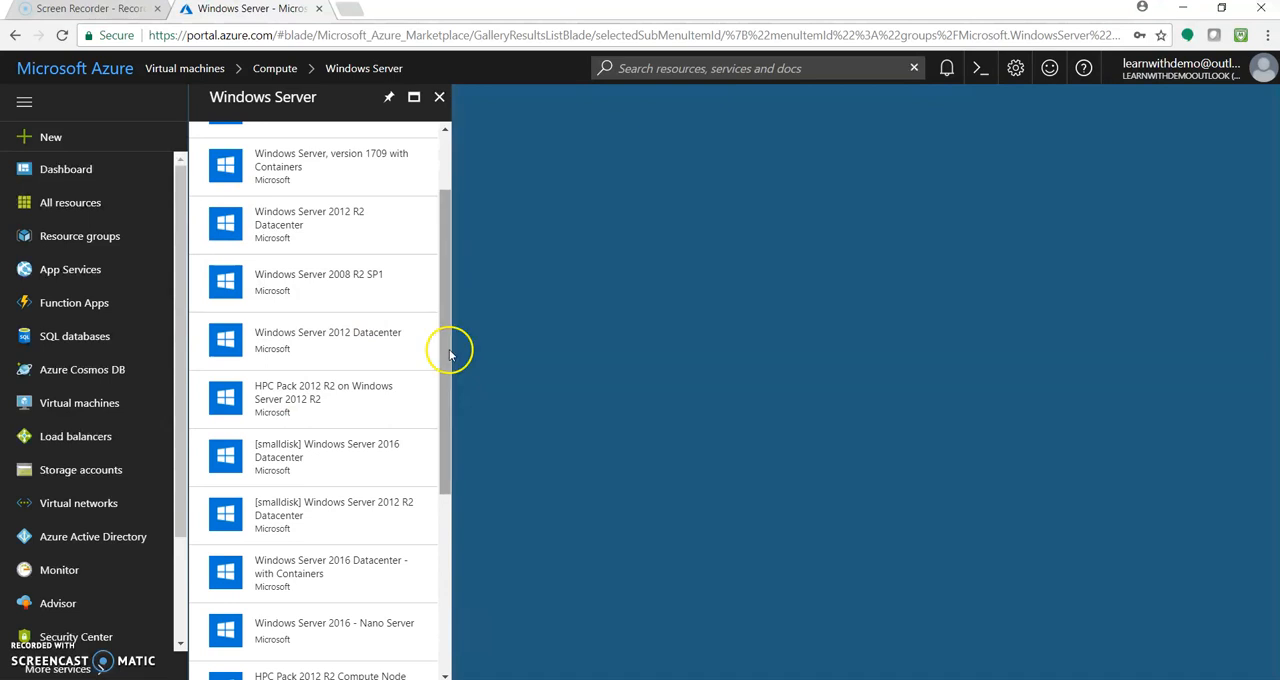
left_click_drag(450, 357, 438, 318)
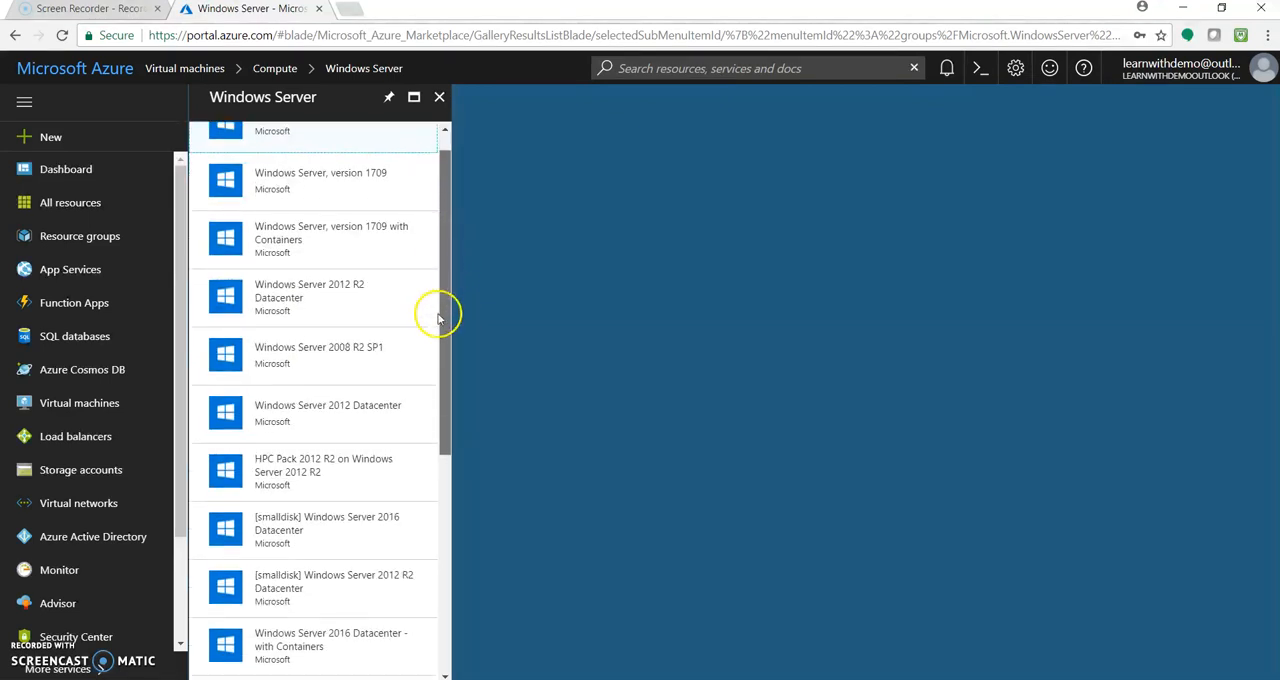
left_click(339, 368)
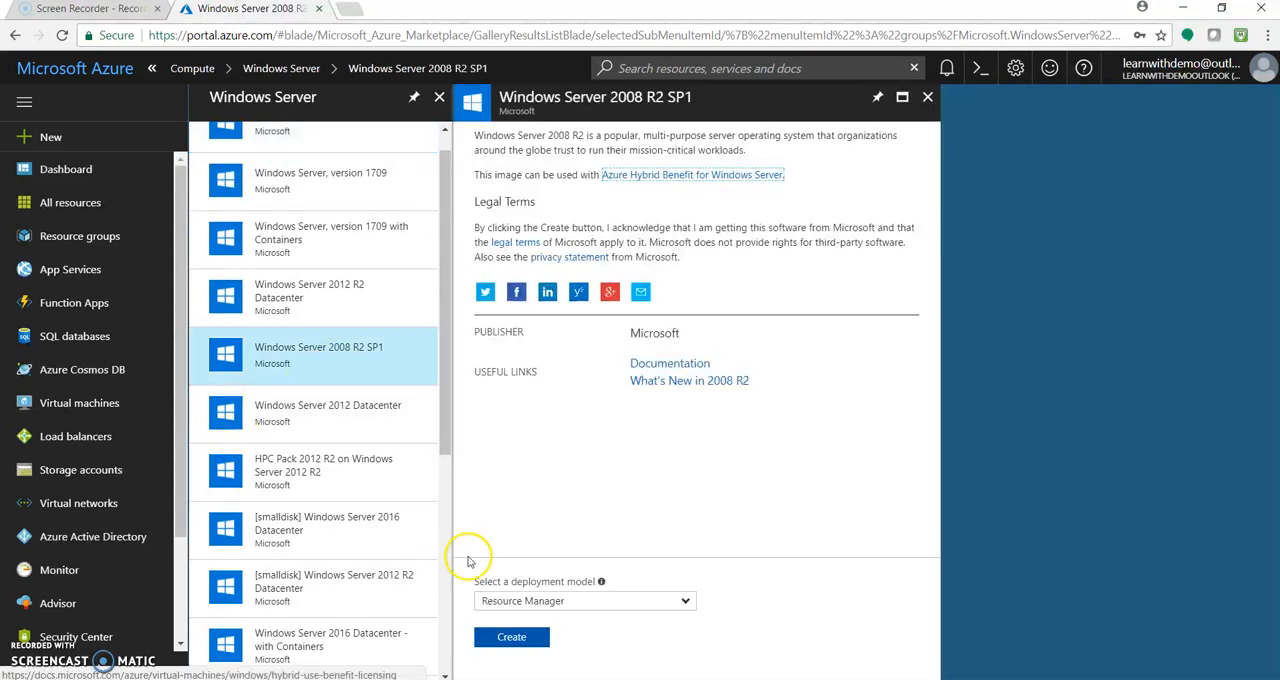
Choose the Resource Manager deployment model and start creating the Windows Server 2008 R2 SP1 machine
left_click(685, 604)
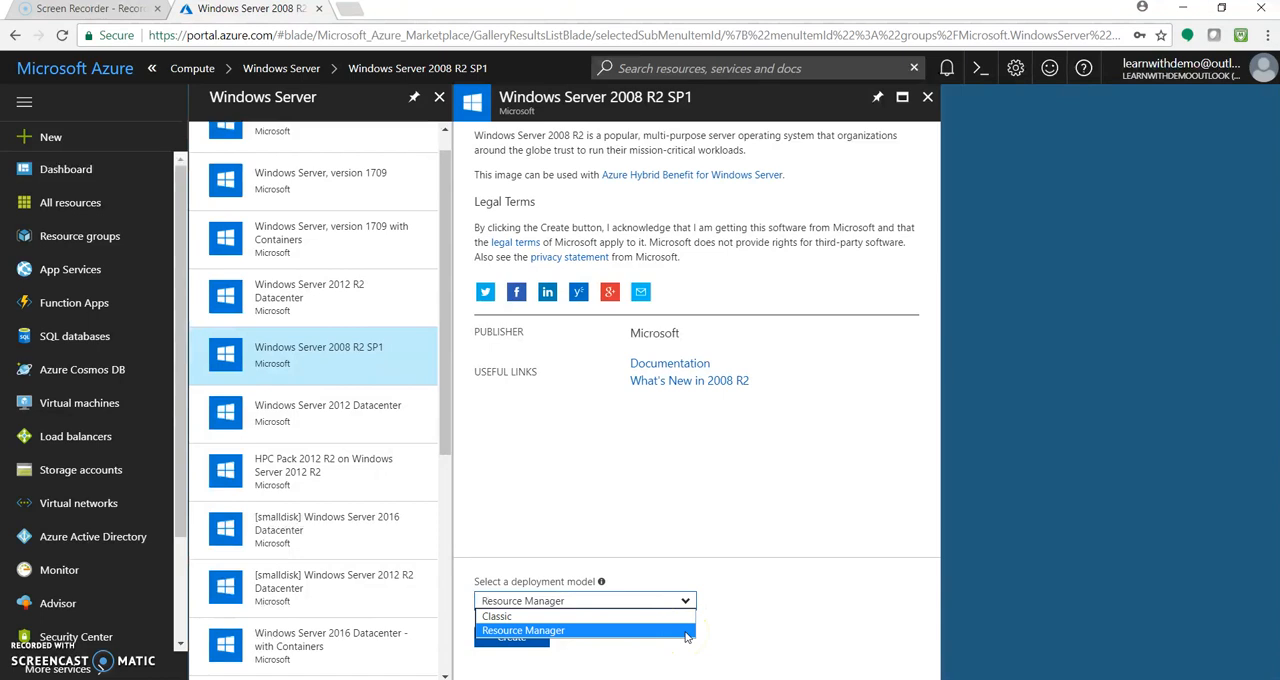
left_click(687, 632)
left_click(684, 601)
left_click(668, 630)
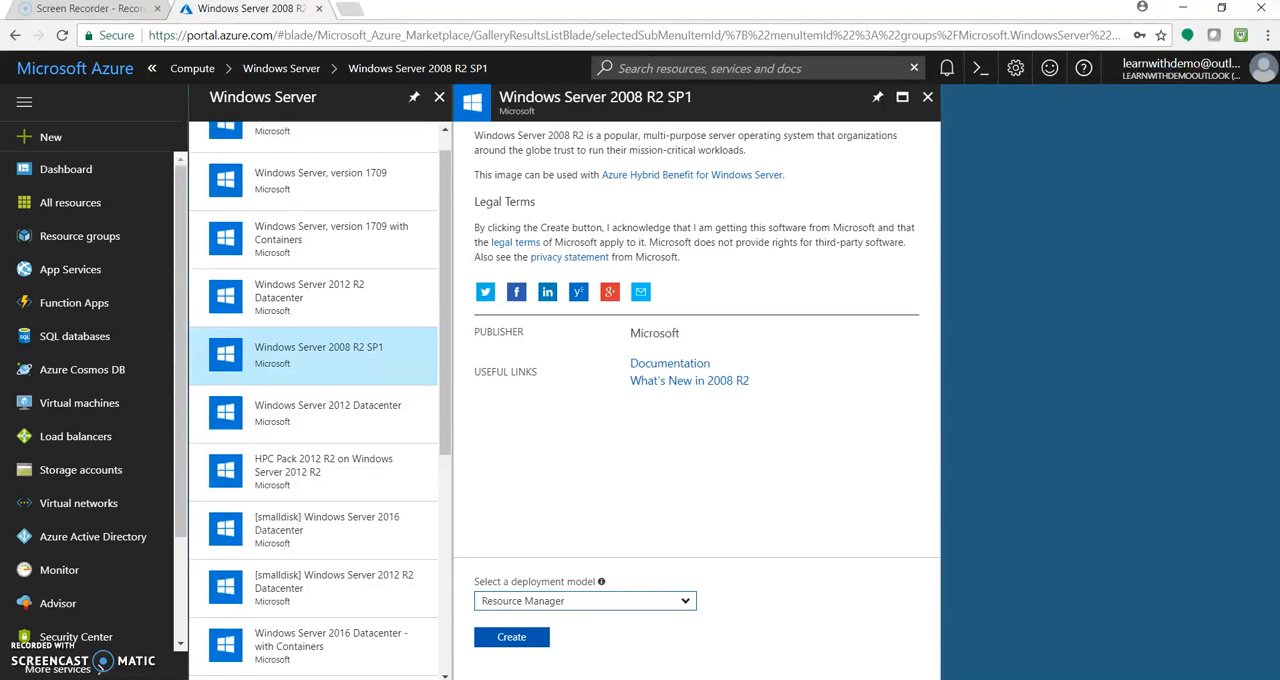
left_click(520, 639)
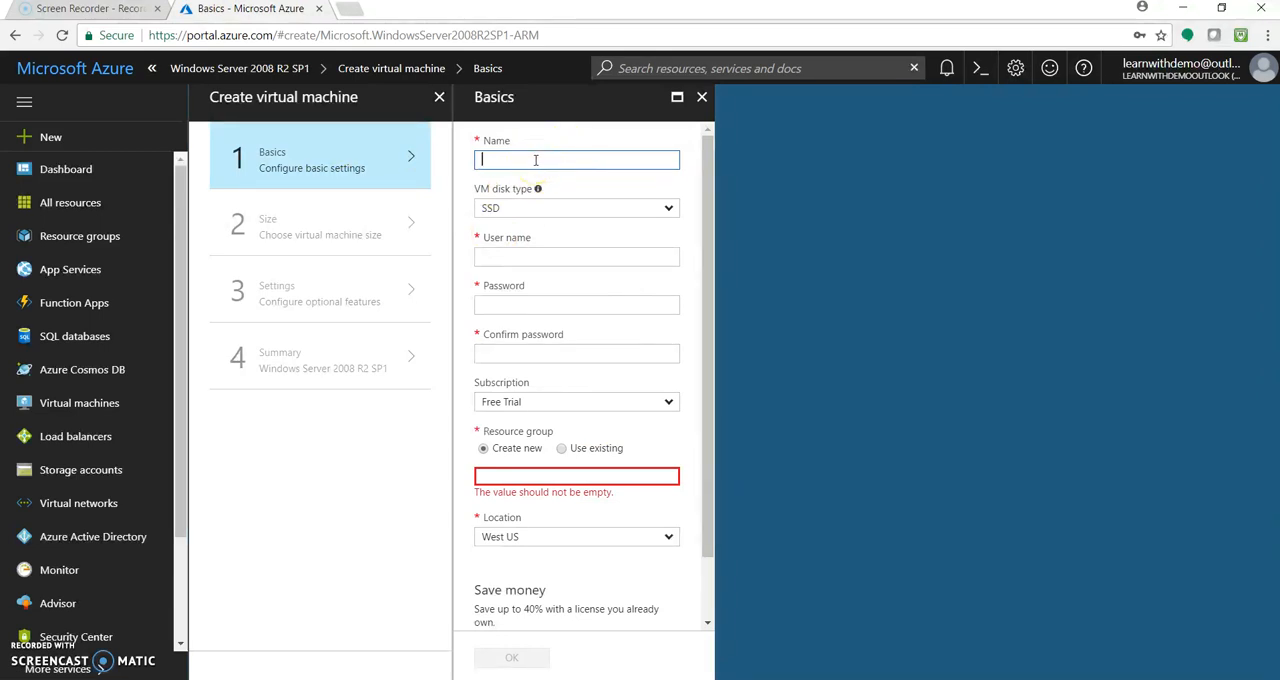
Name the virtual machine vmfordemo and set its VM disk type to HDD
type("vm1")
type("ordemo")
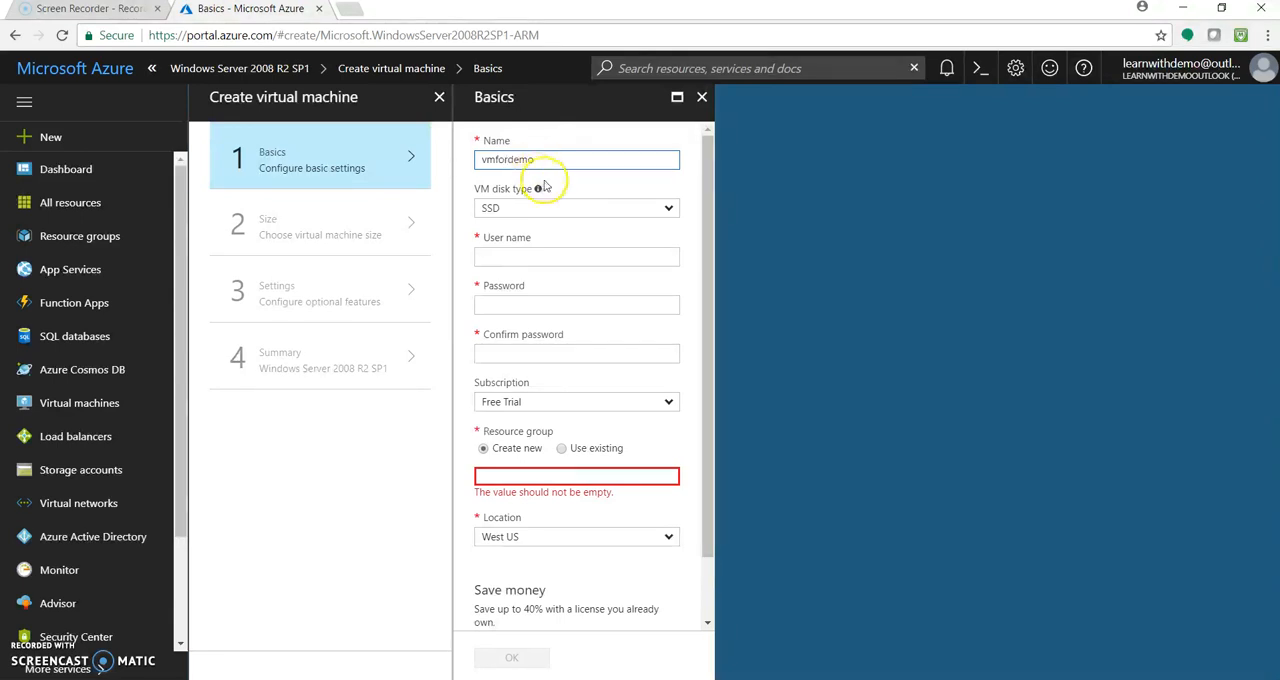
left_click(589, 216)
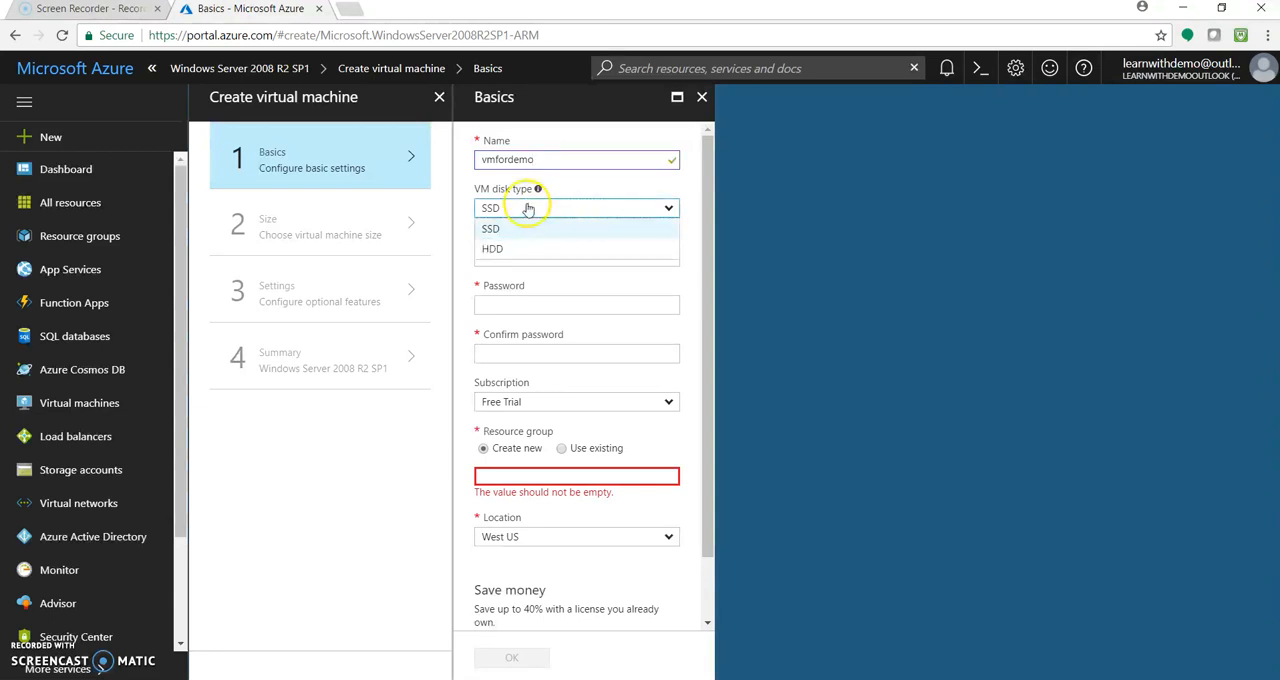
mouse_move(538, 192)
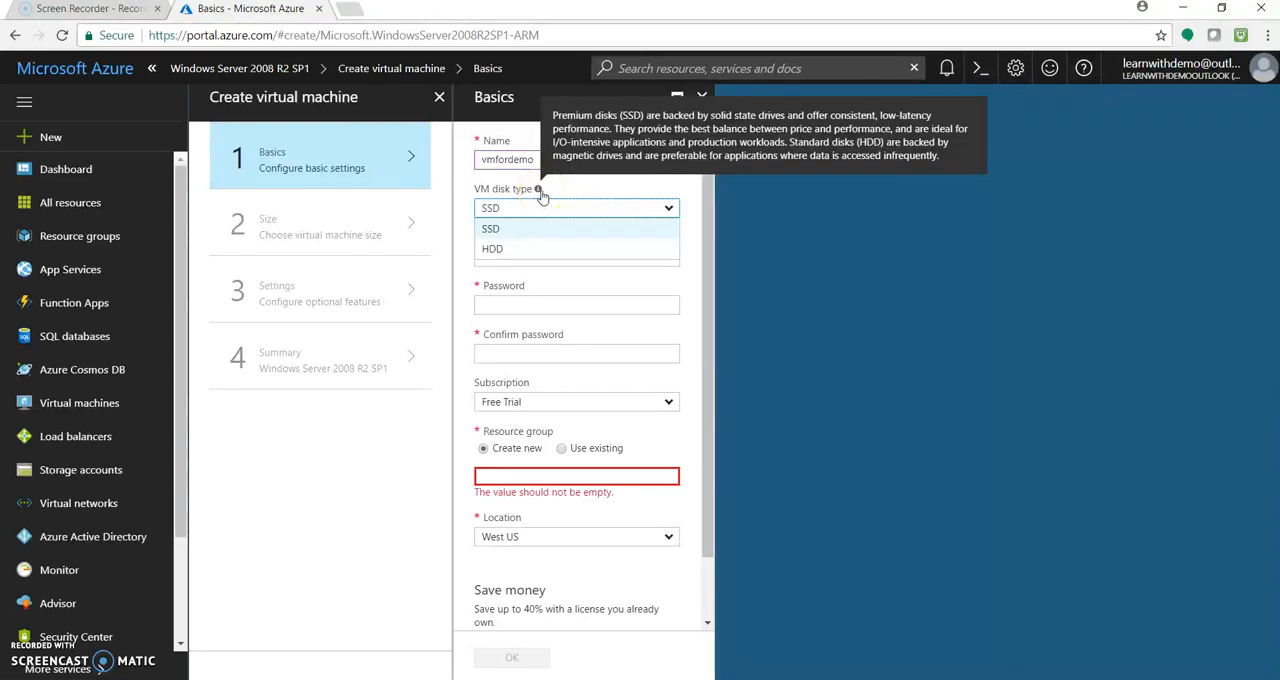
left_click(530, 249)
Set the machine's user name to vmfordemo, then enter and confirm the account password
left_click(527, 257)
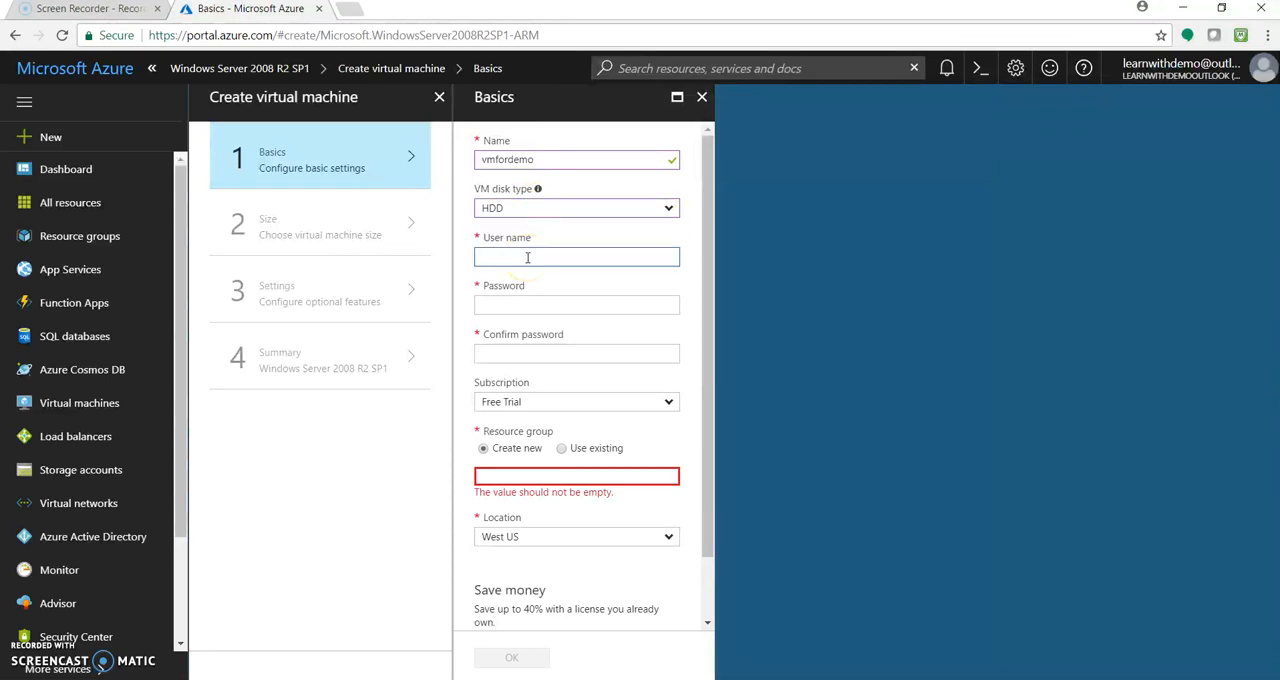
type("vmffordemo")
key("Tab")
type("•••")
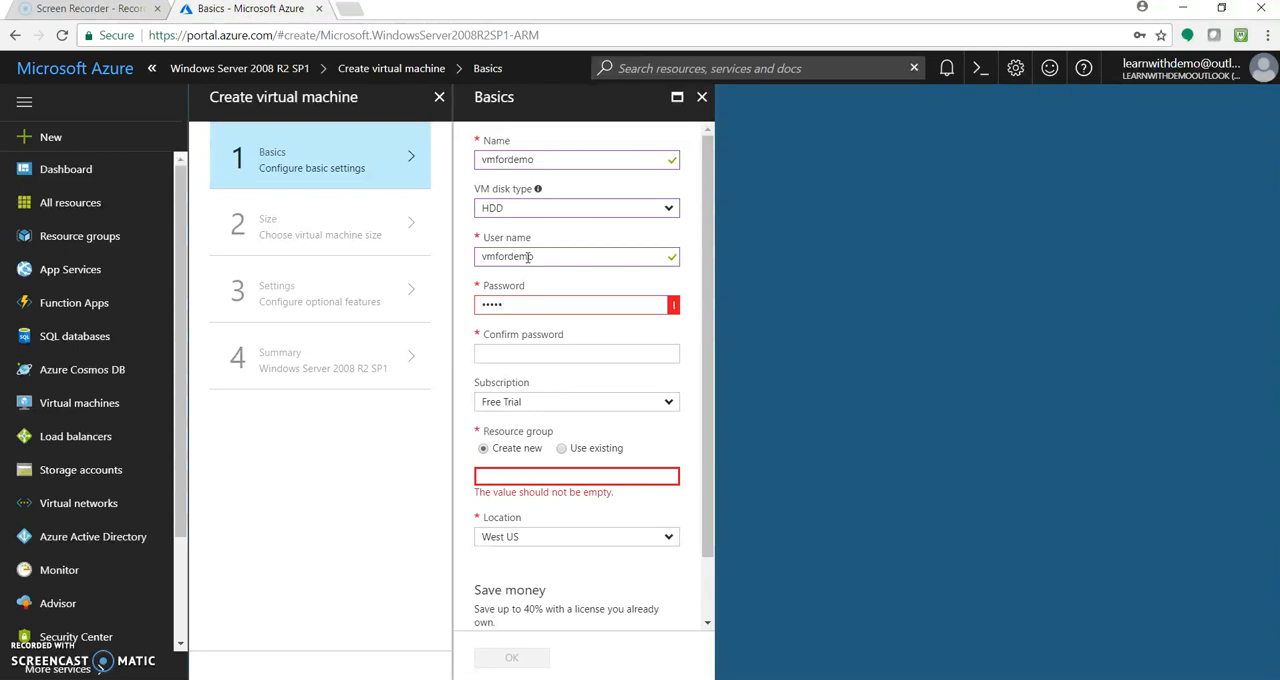
key("BackSpace")
key("BackSpace")
key("BackSpace")
key("BackSpace")
type("••••••••••••")
key("Tab")
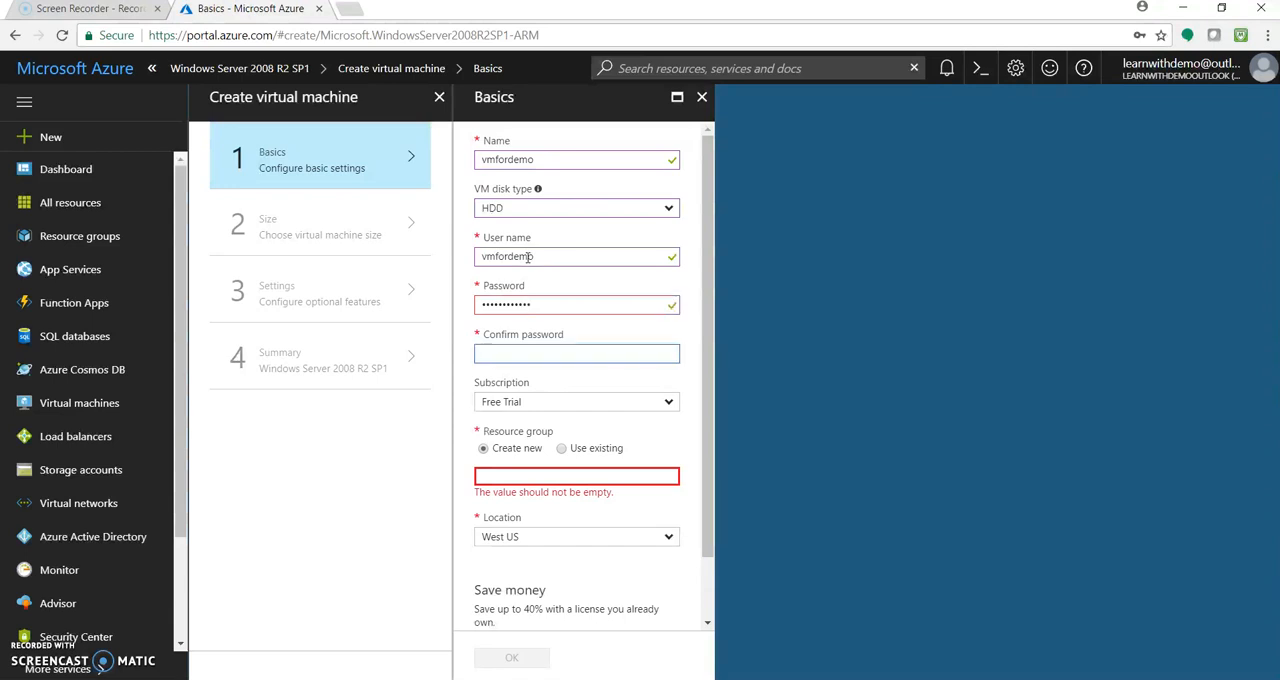
type("••••••••••••")
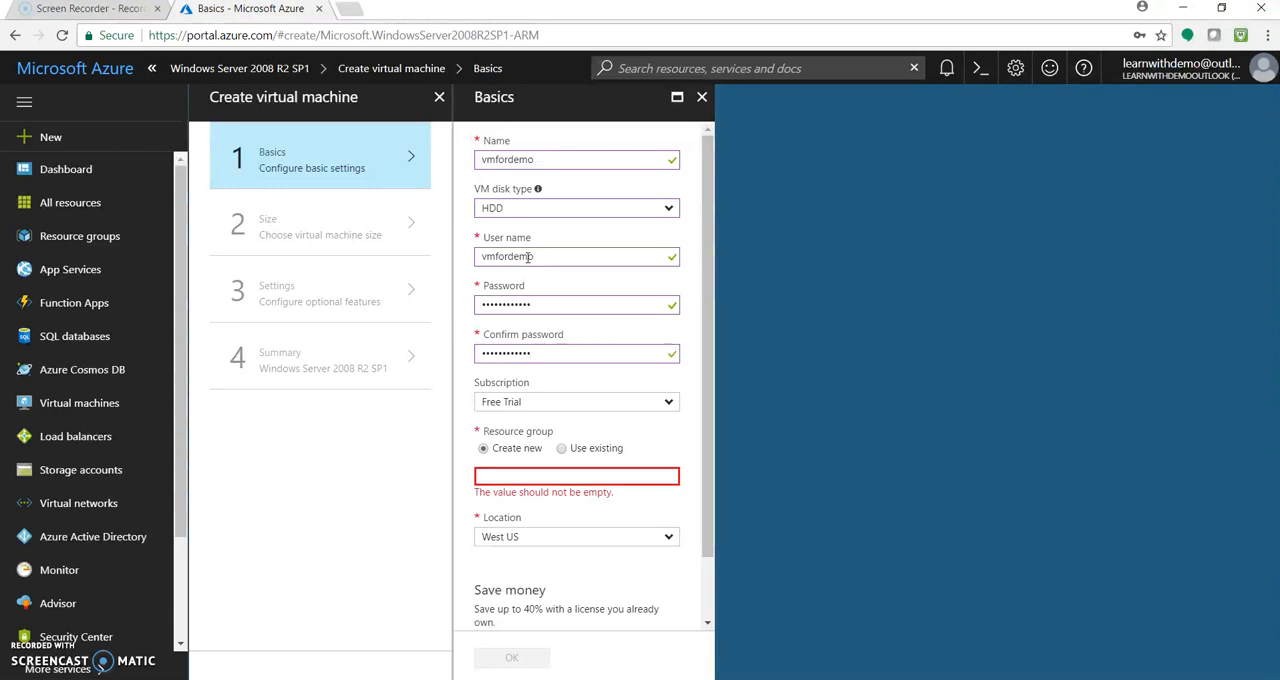
Look at the existing resource groups, then specify a new resource group named vm
left_click(562, 449)
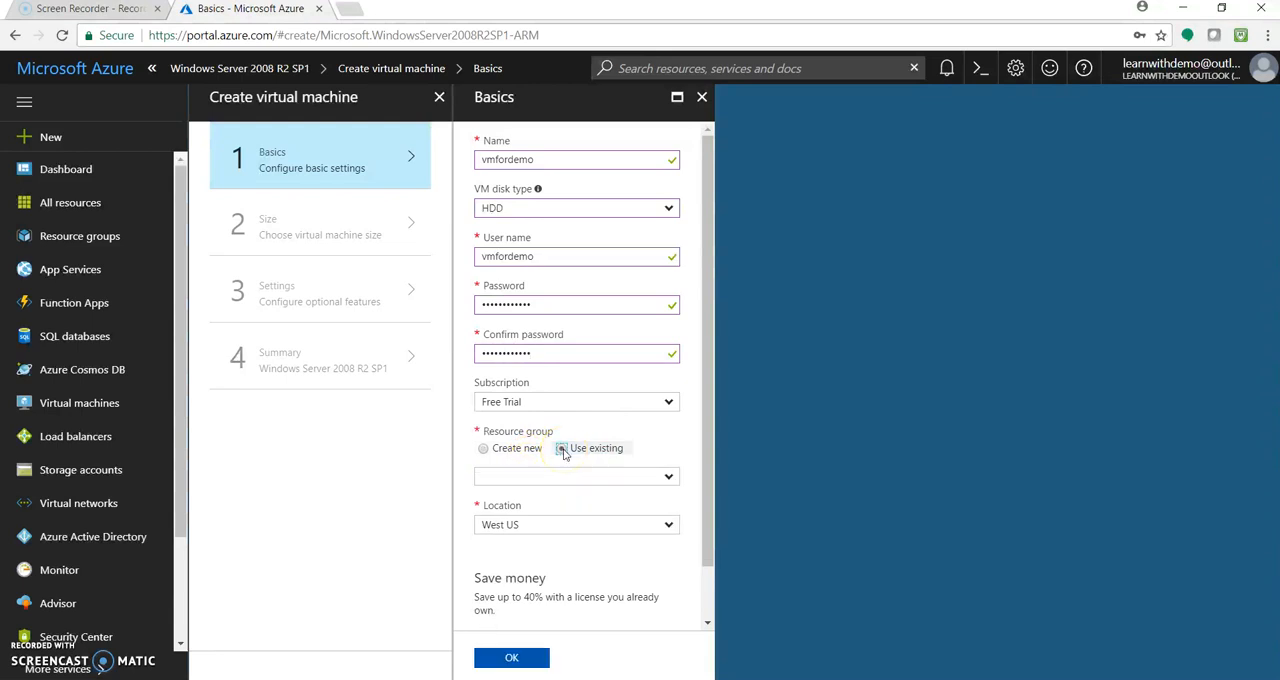
left_click(664, 477)
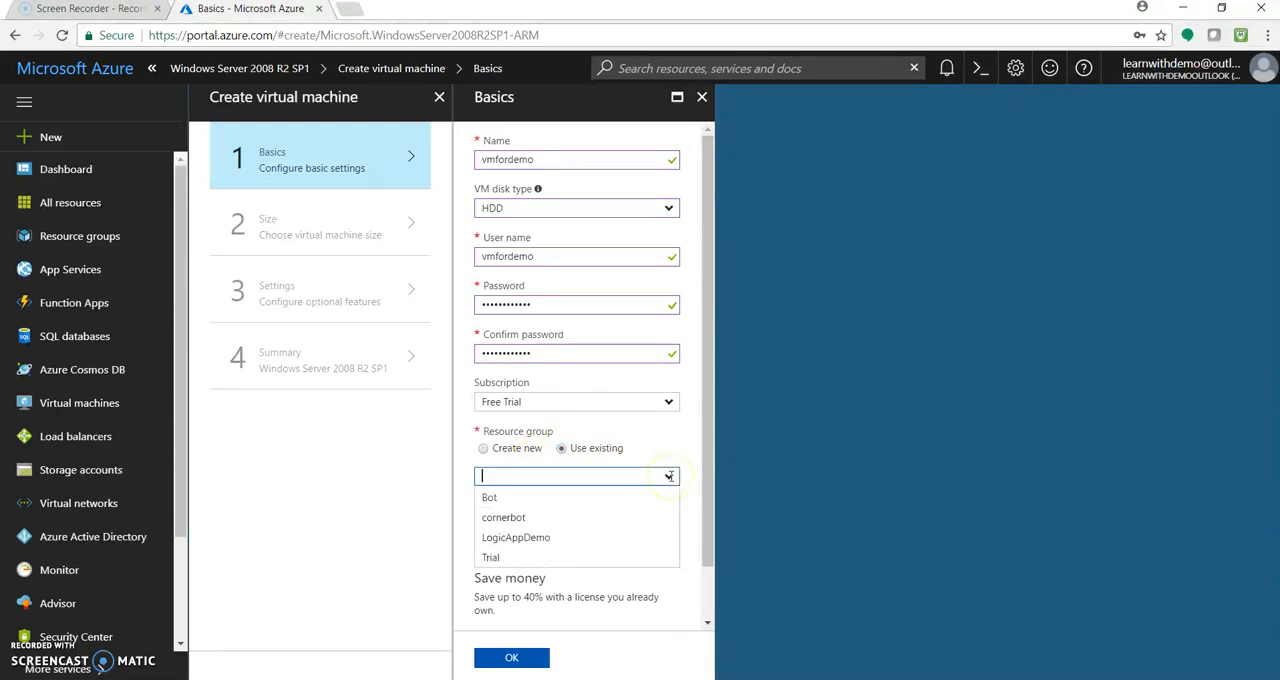
left_click(483, 449)
left_click(487, 475)
type("vm")
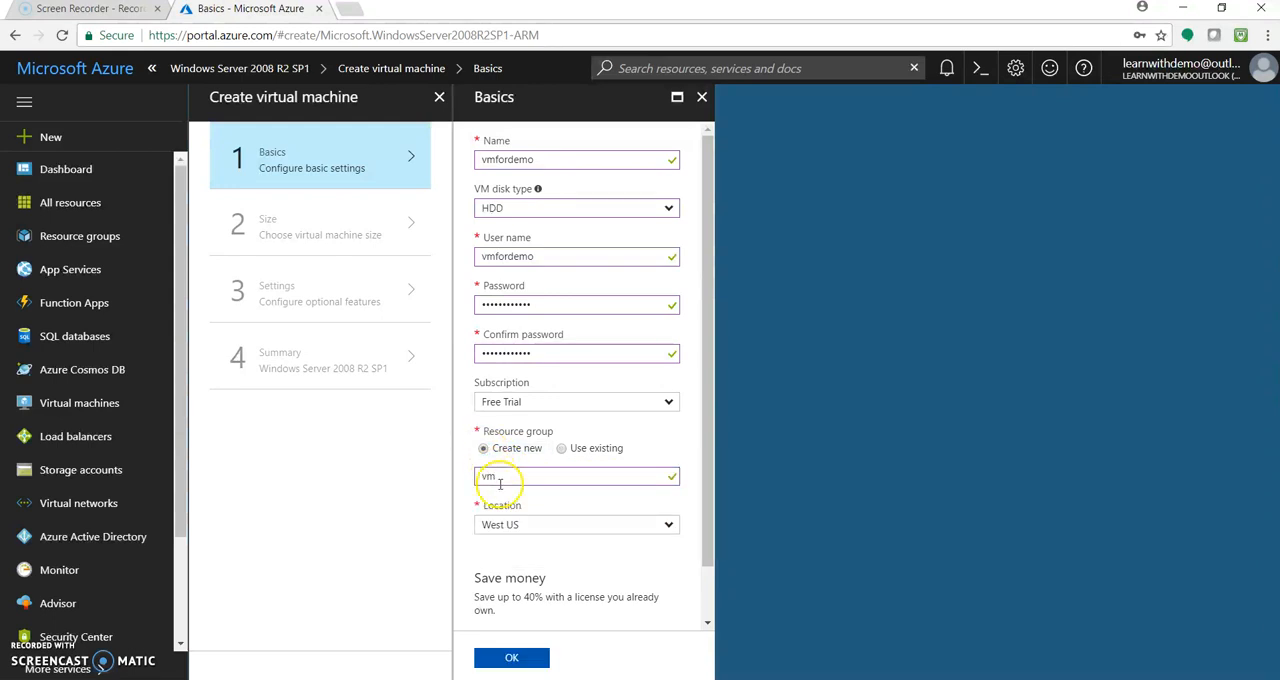
Check the existing Windows Server licence option, set it back to No, and submit the basic settings
left_click_drag(714, 534, 708, 592)
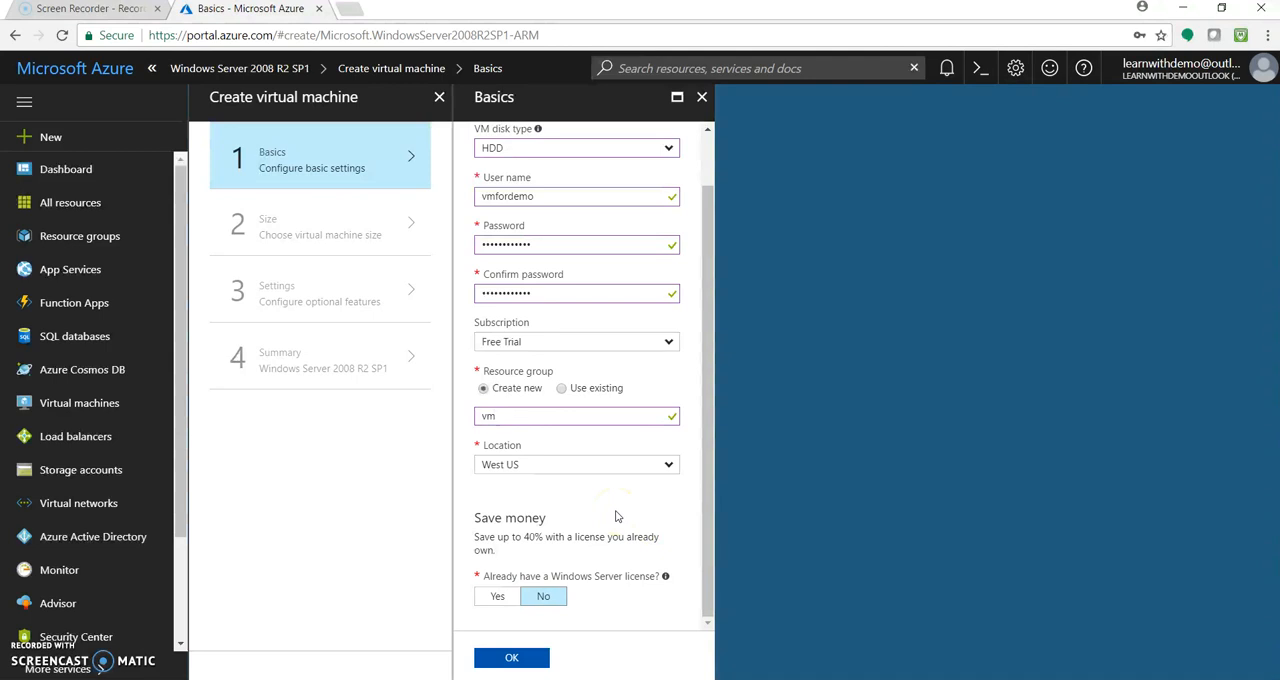
left_click(489, 602)
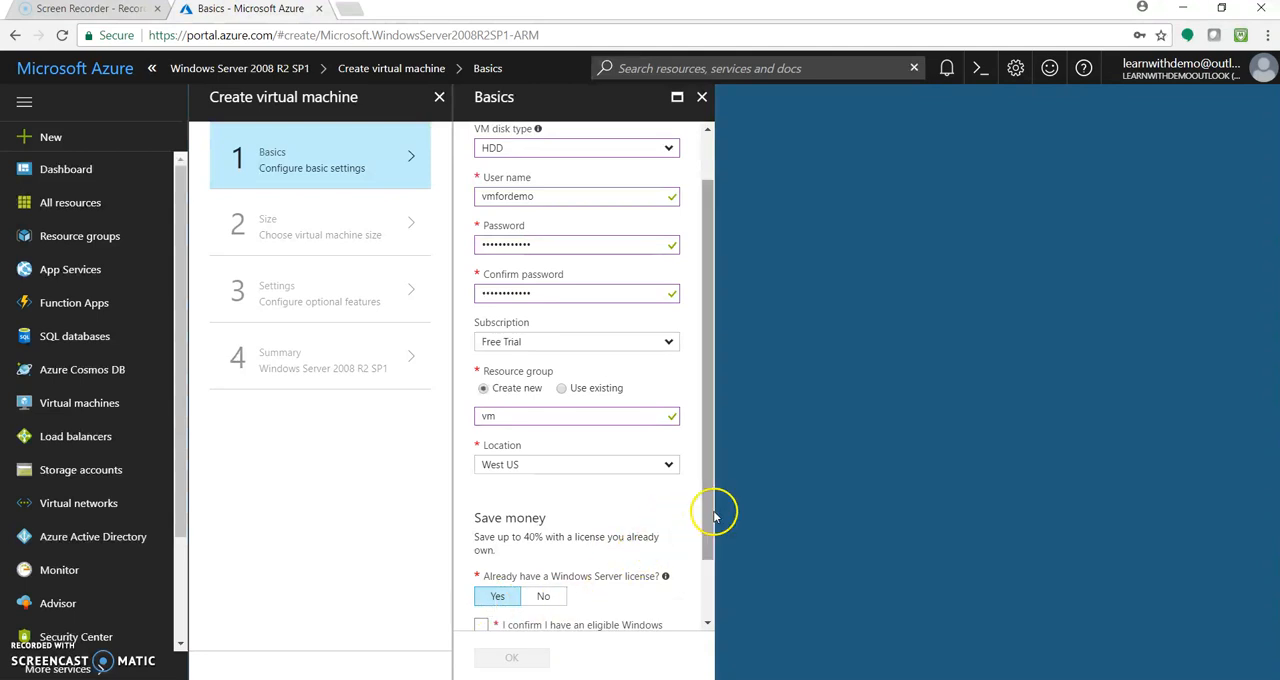
scroll(713, 515, "down", 2)
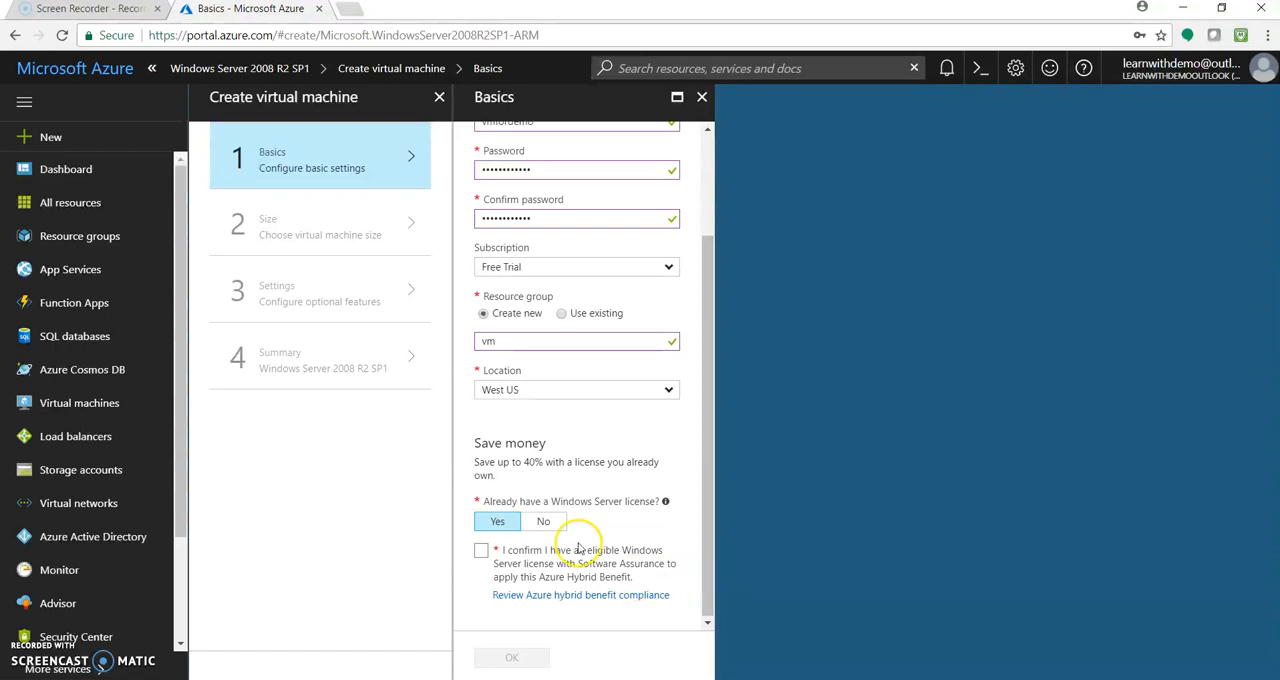
left_click(543, 523)
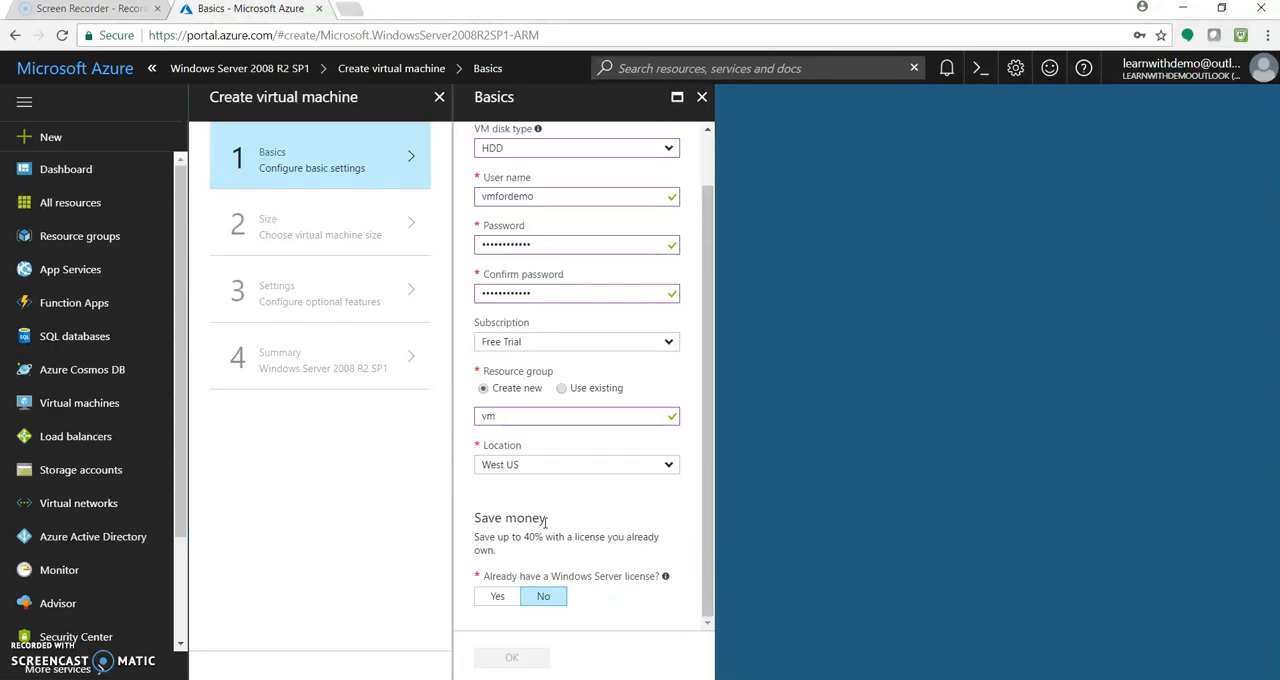
left_click(530, 657)
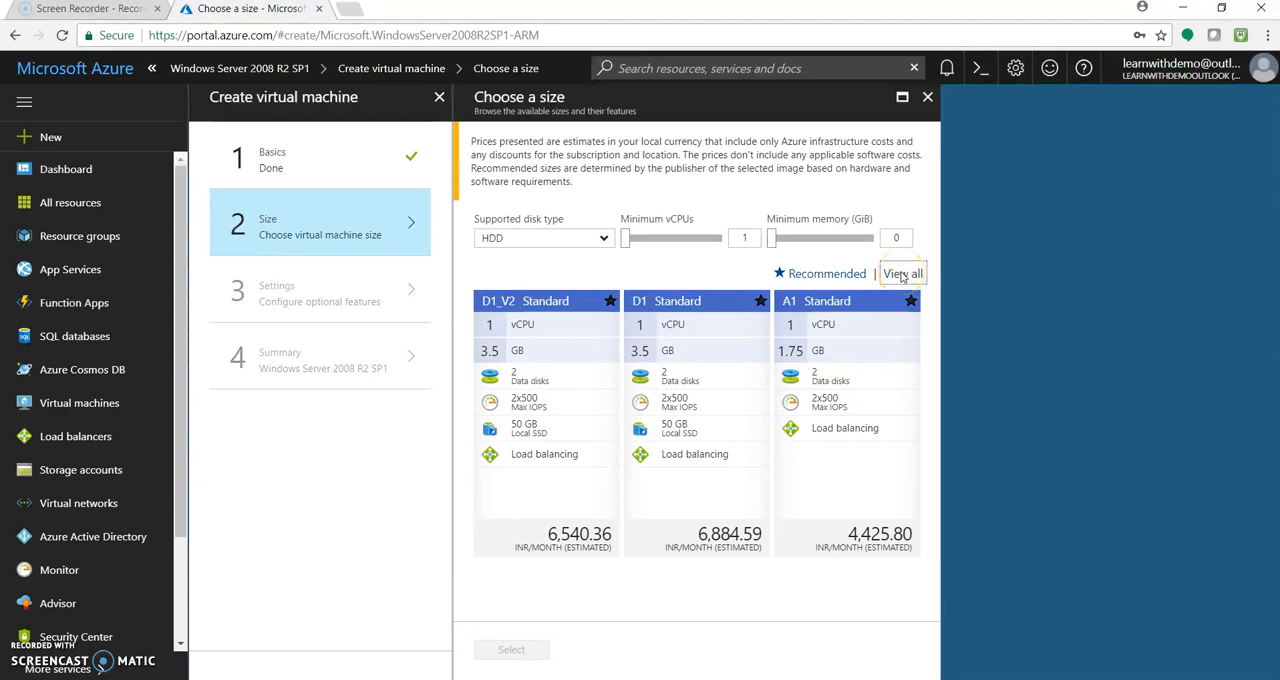
Show all available machine sizes, compare the Basic and Standard A-series options, and select the A0 Basic size
left_click(902, 274)
left_click_drag(935, 150, 925, 362)
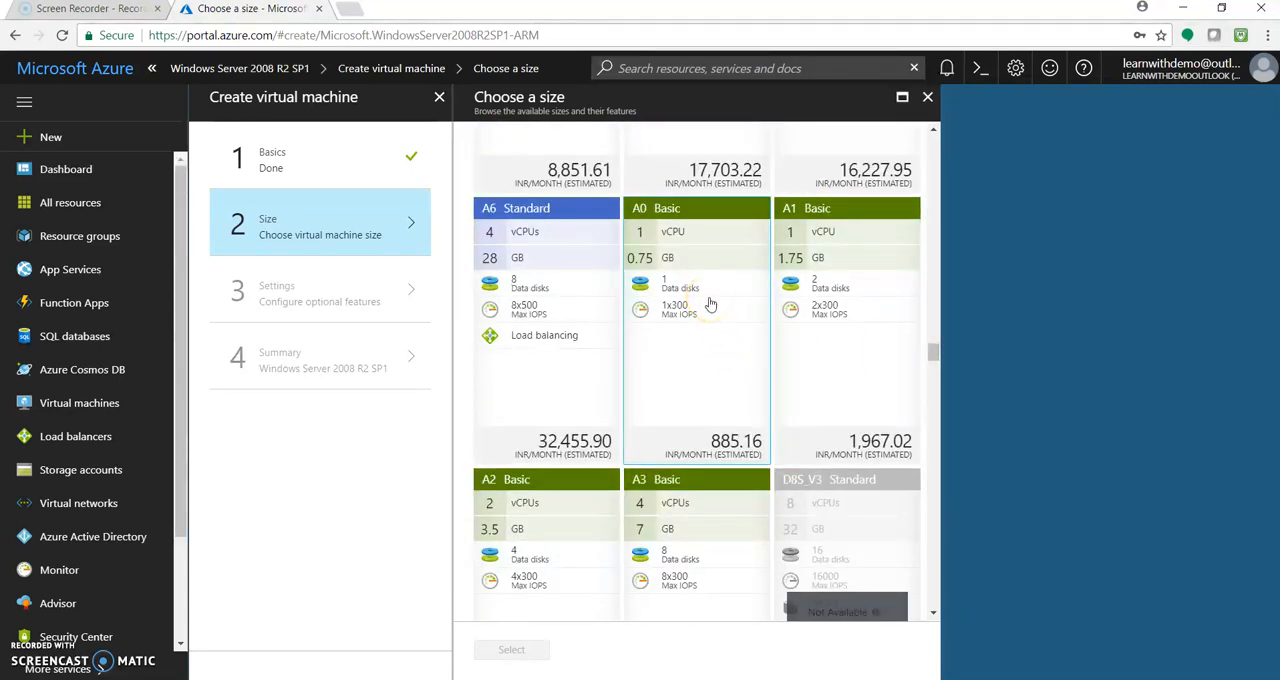
left_click(744, 463)
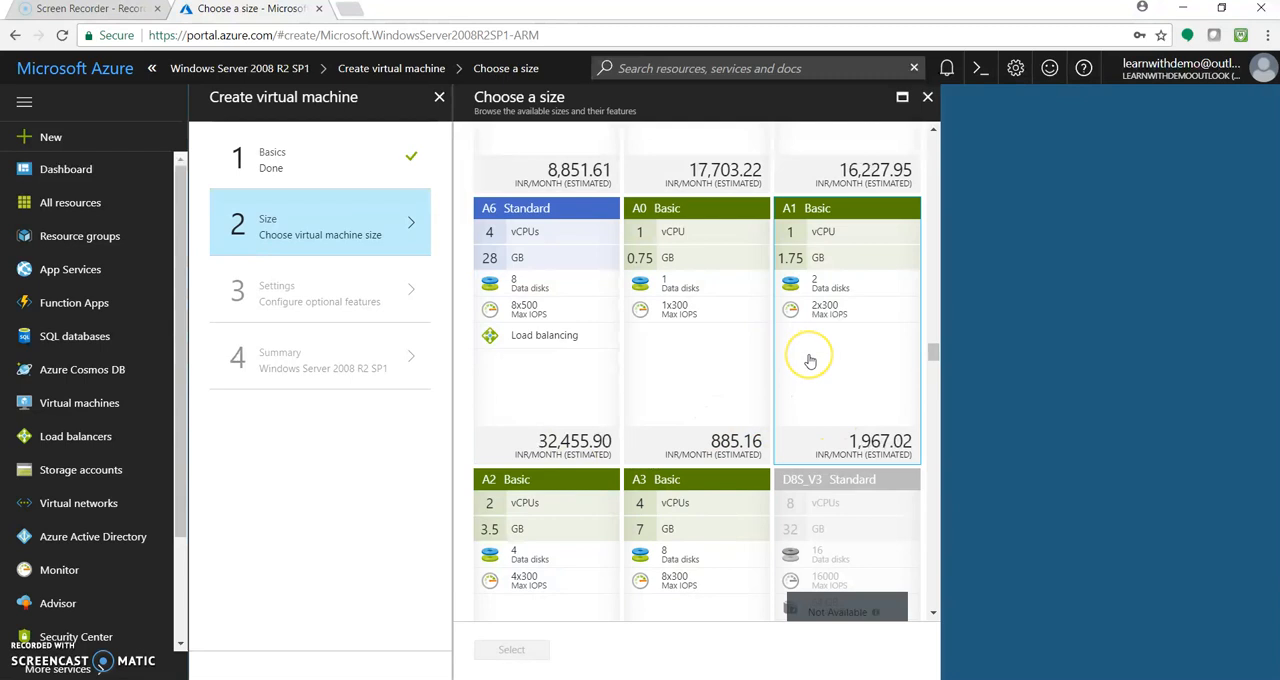
left_click_drag(934, 357, 937, 332)
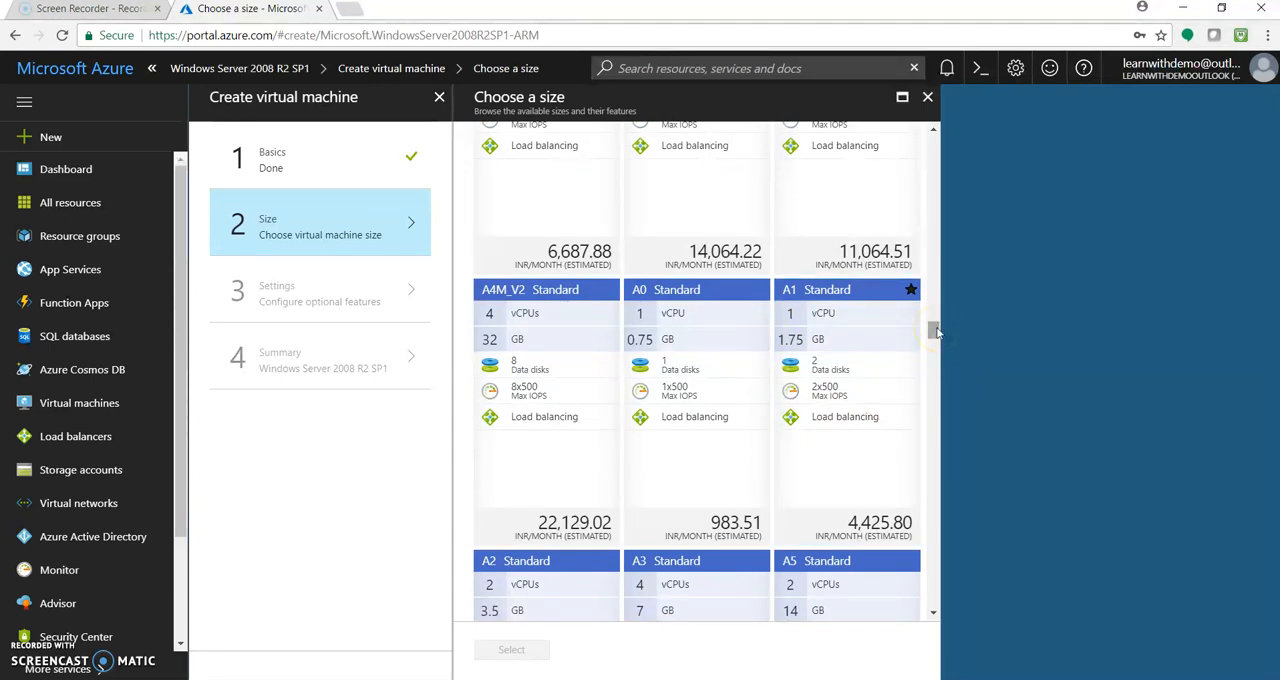
left_click_drag(937, 326, 937, 326)
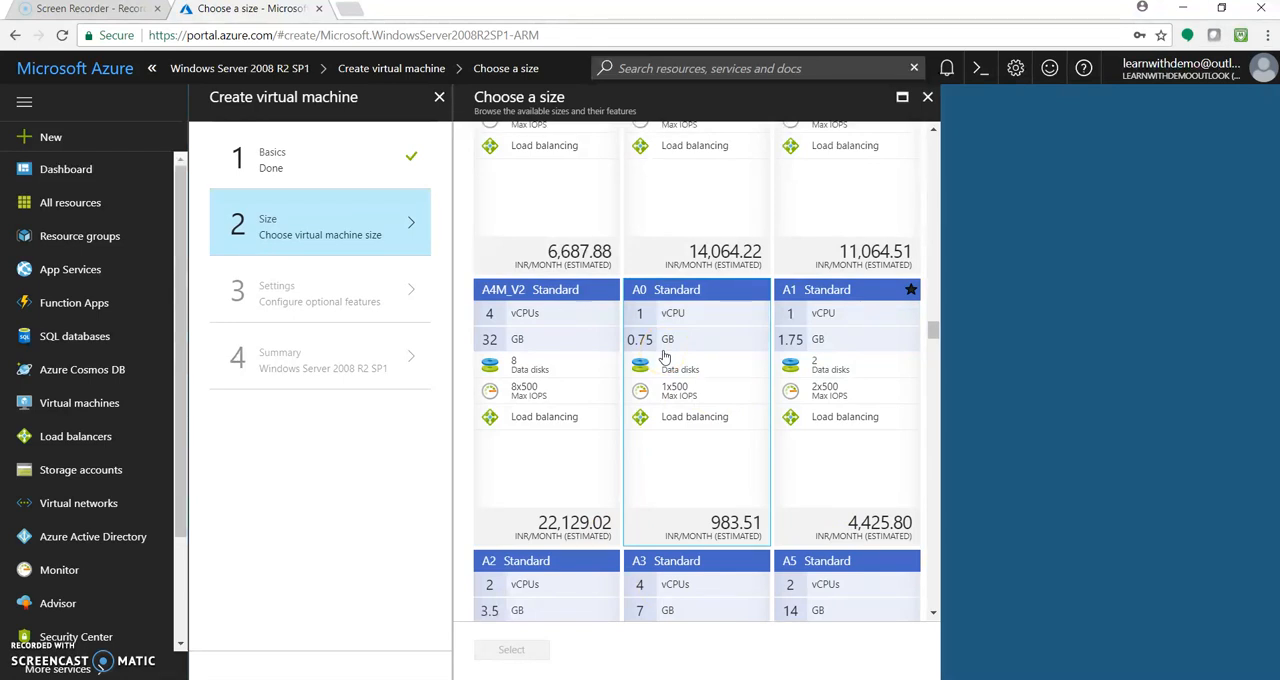
mouse_move(934, 330)
left_mouse_down()
mouse_move(935, 365)
mouse_move(933, 350)
left_mouse_up()
left_click(672, 337)
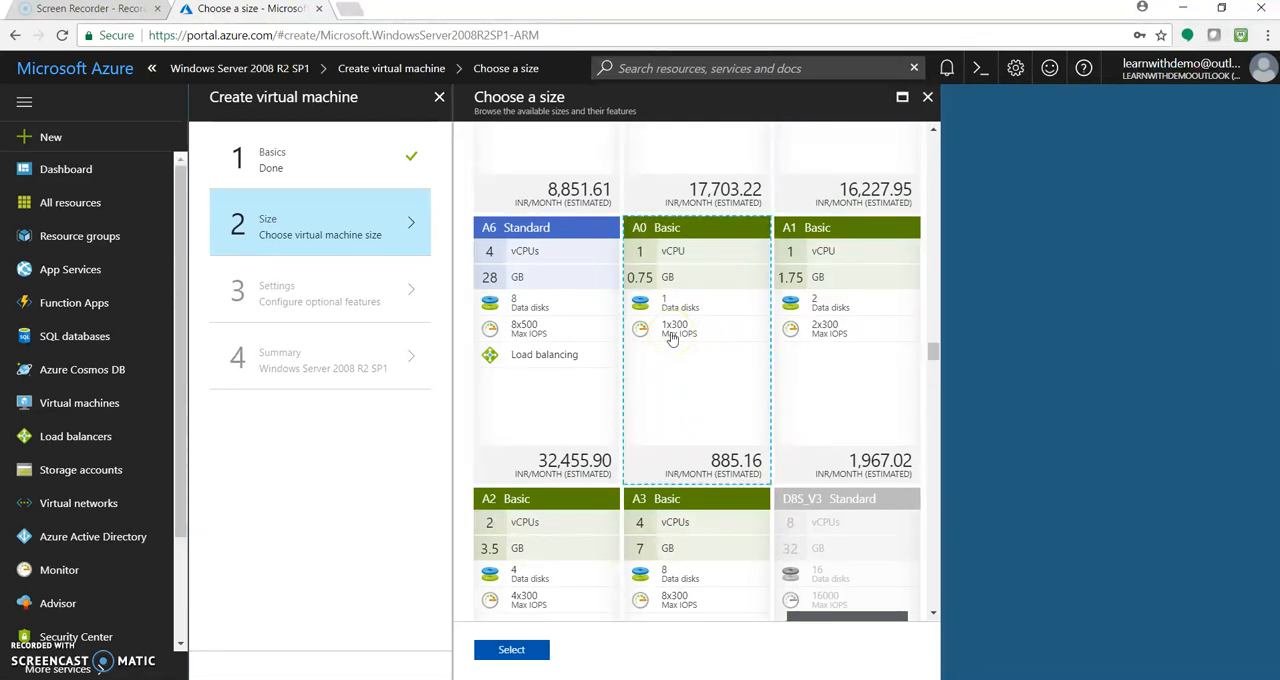
left_click(515, 651)
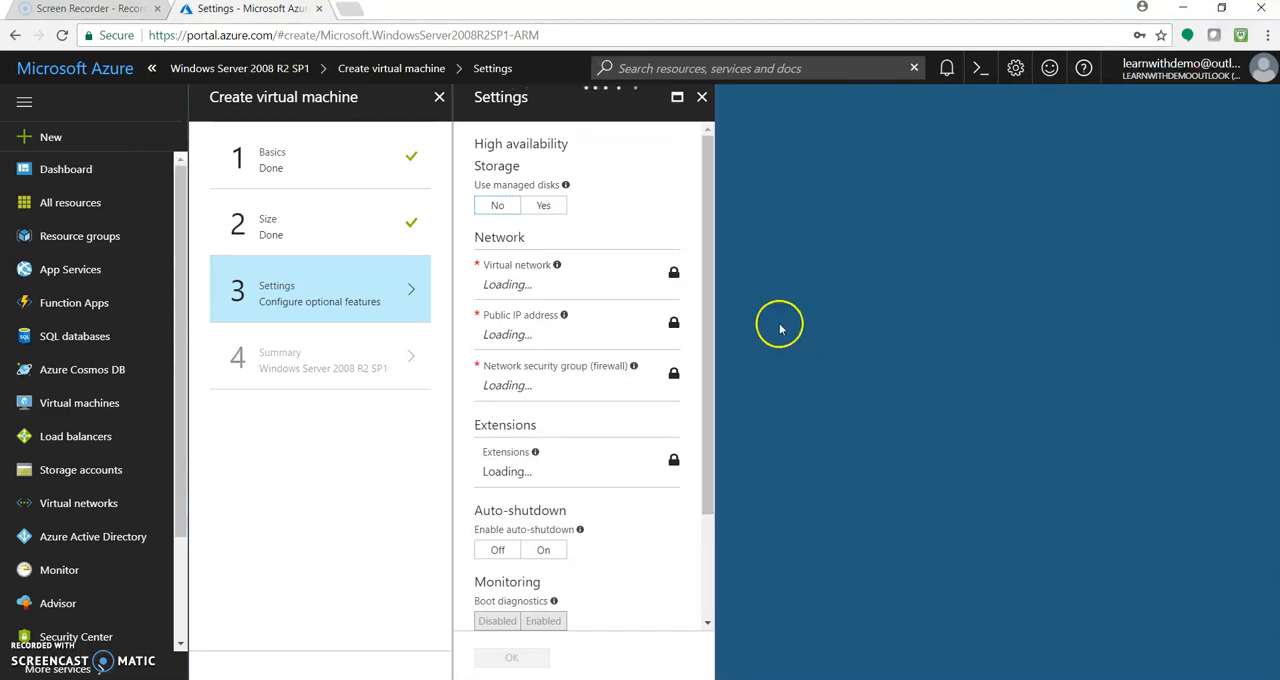
Compare the storage options with and without managed disks, then set the use of managed disks to Yes
left_click(545, 197)
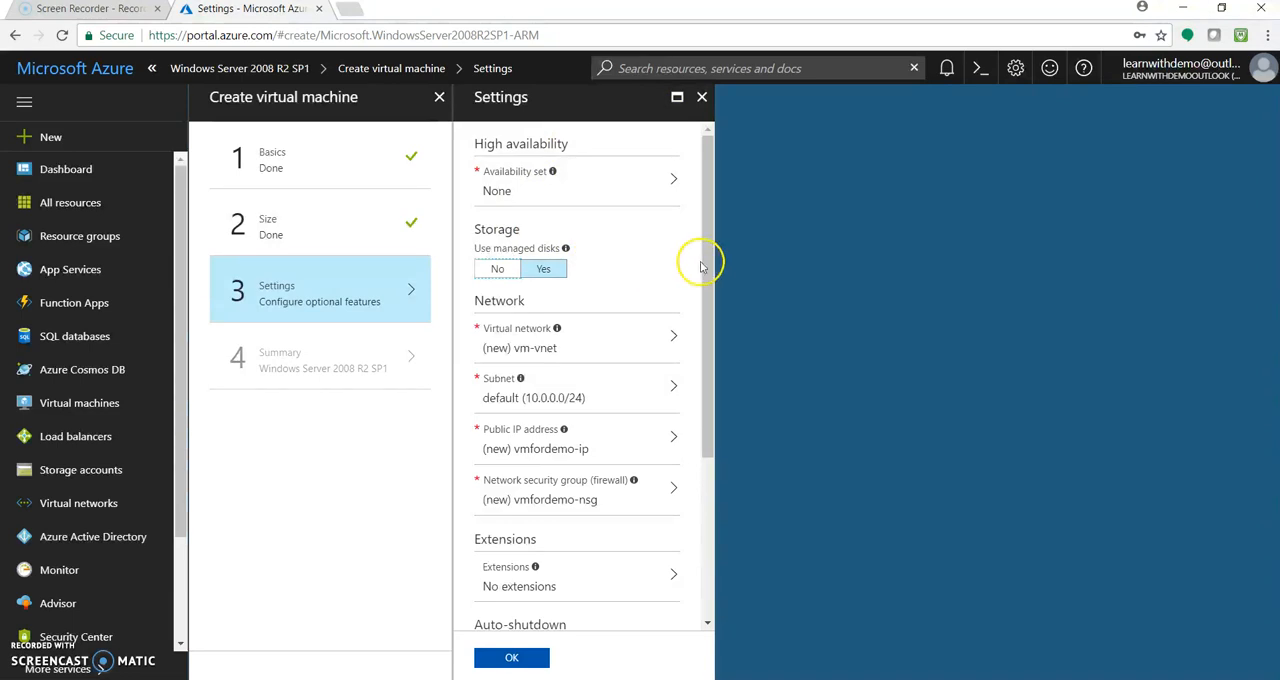
left_click_drag(706, 263, 697, 276)
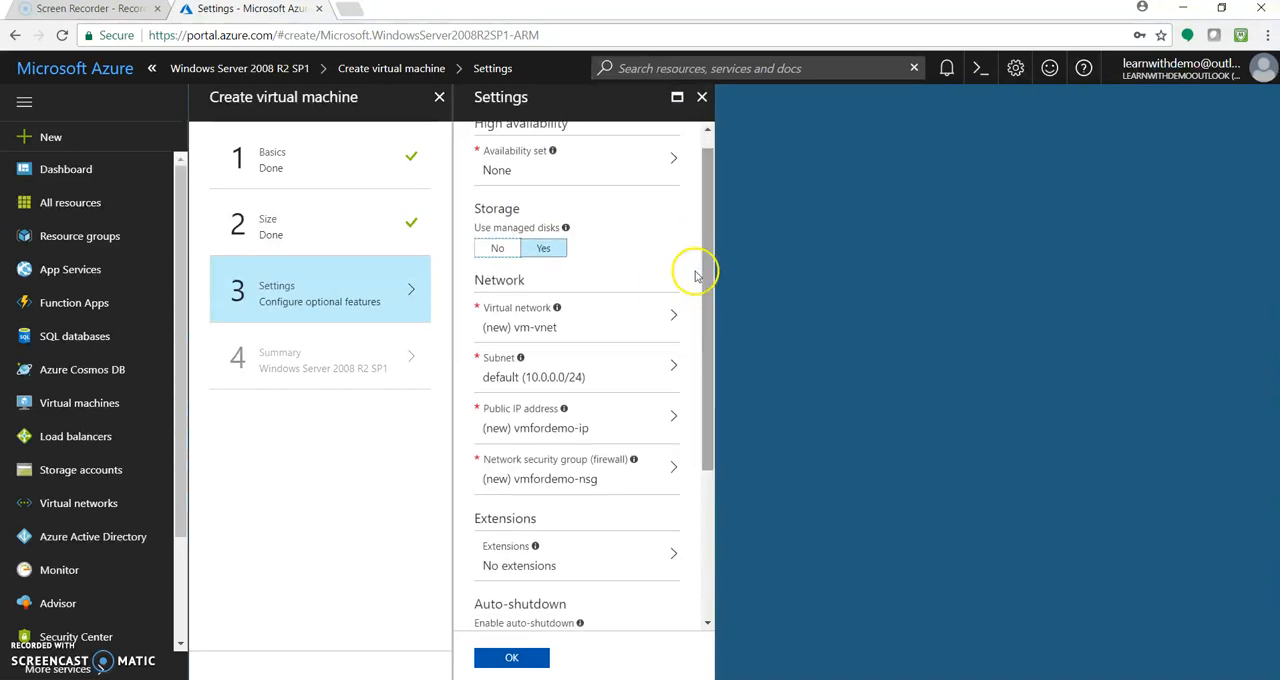
left_click(502, 250)
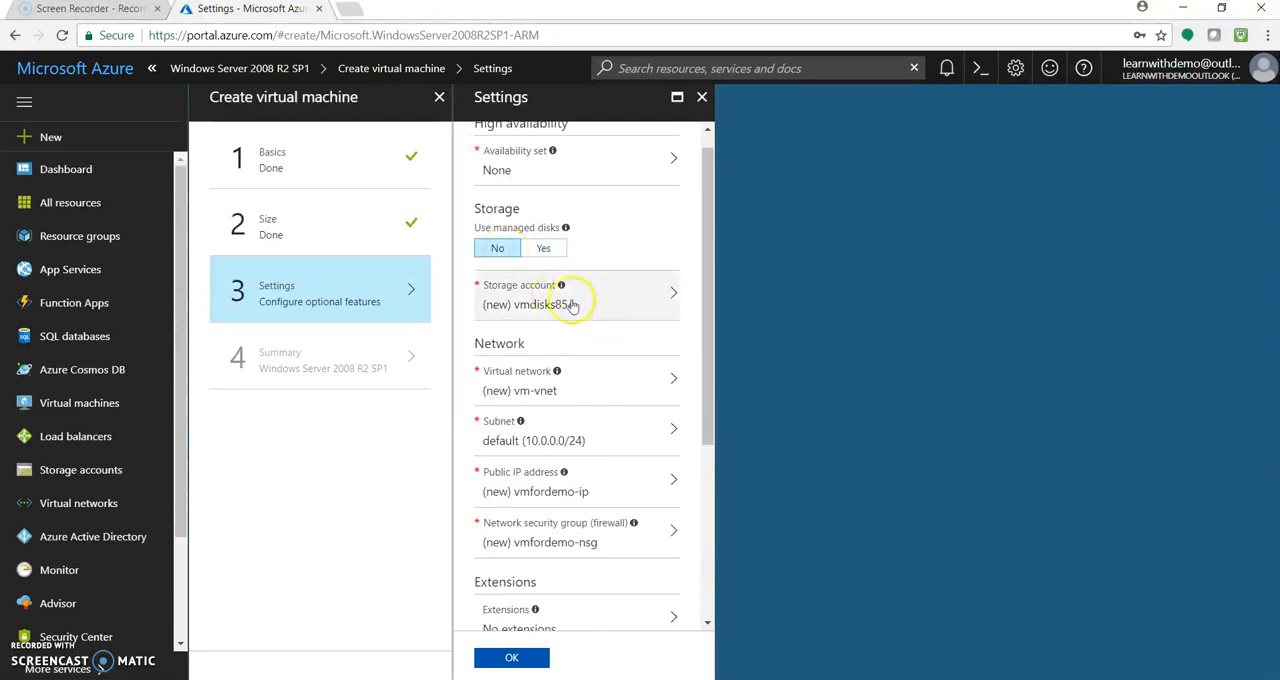
left_click(545, 248)
mouse_move(563, 233)
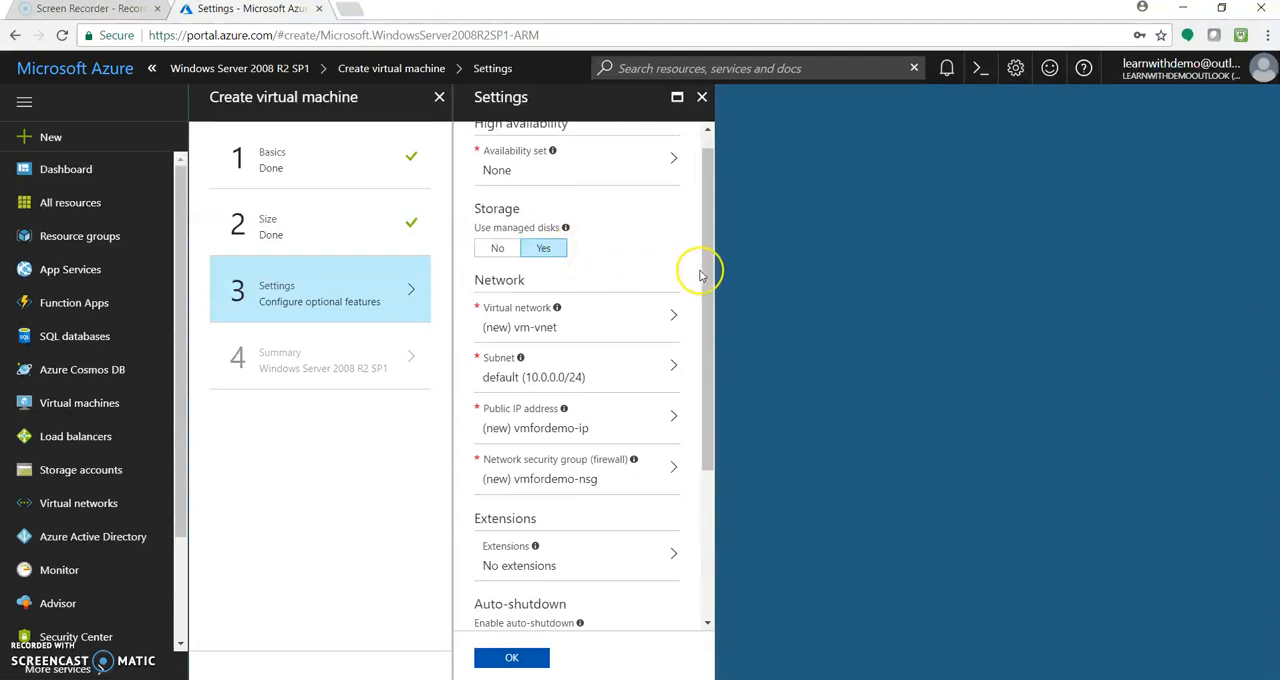
Look through the network settings and the extensions that can be added to the machine, then close the list without adding any
left_click_drag(711, 277, 710, 355)
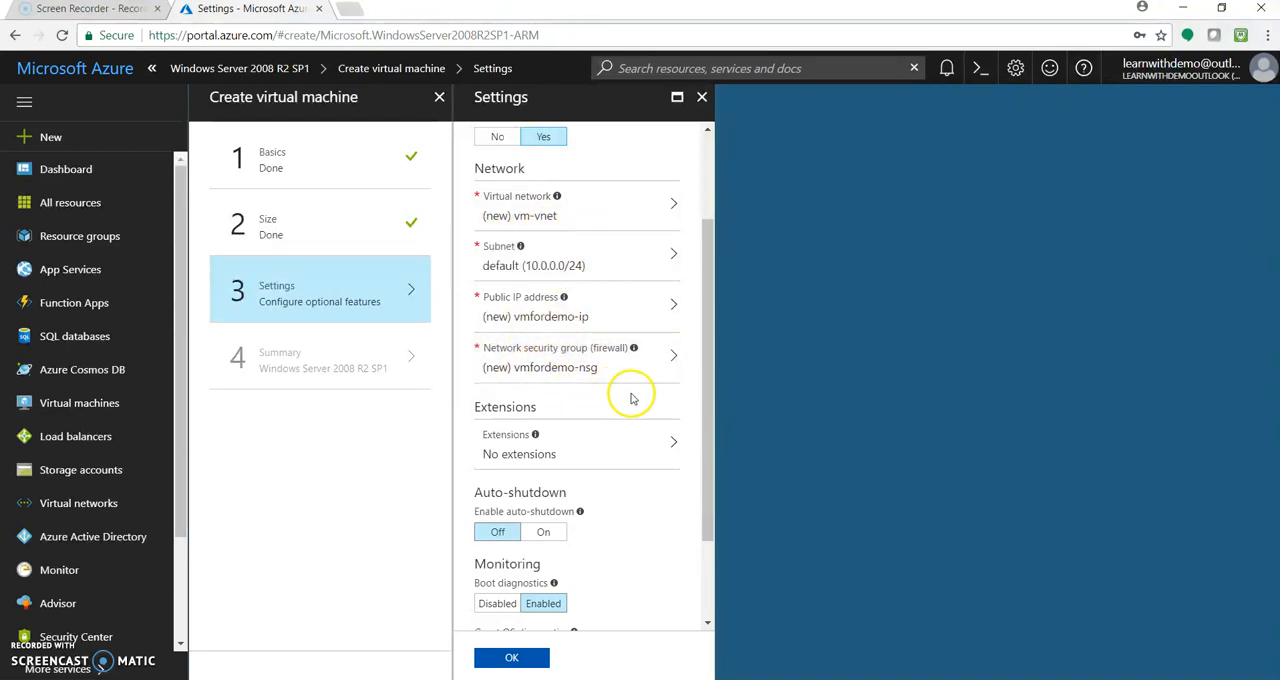
left_click_drag(702, 400, 709, 437)
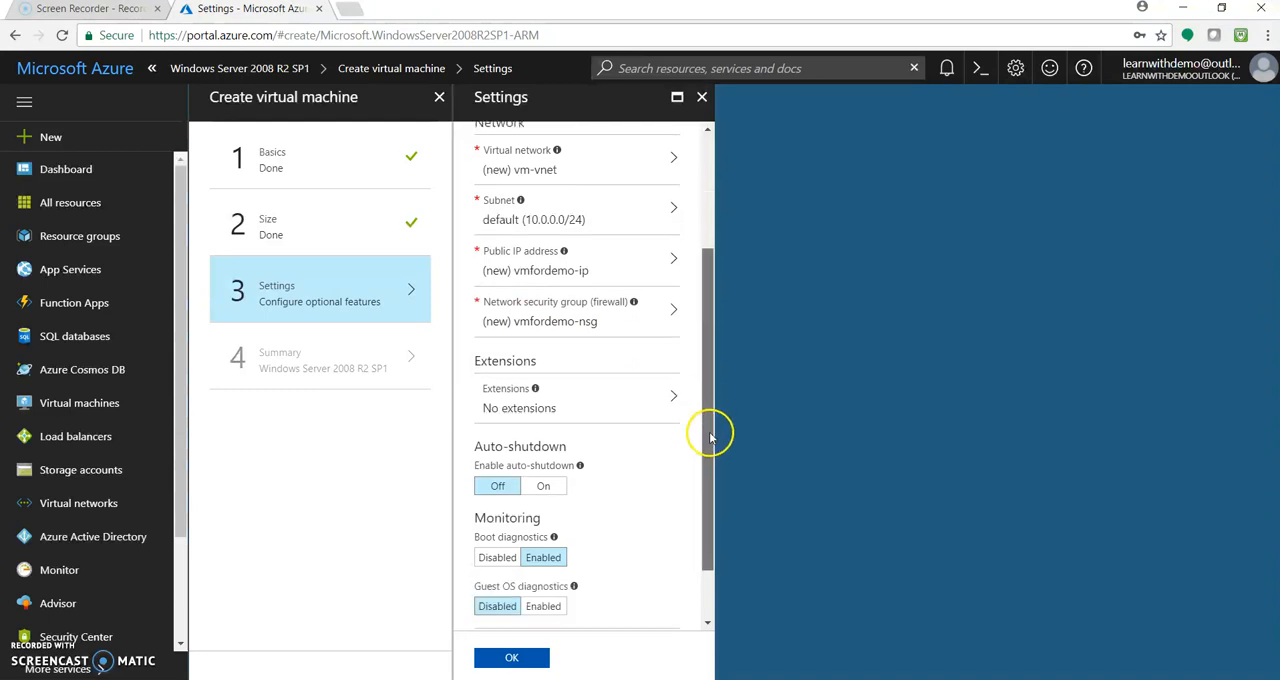
left_click(622, 426)
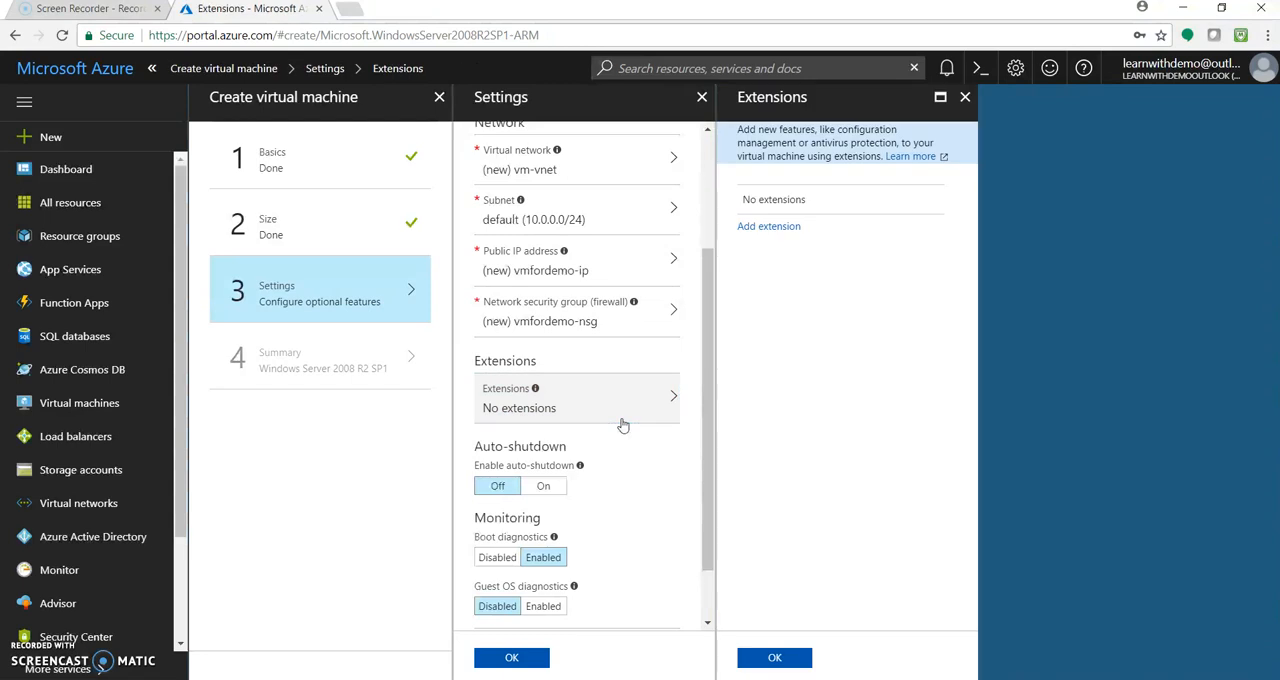
left_click(781, 657)
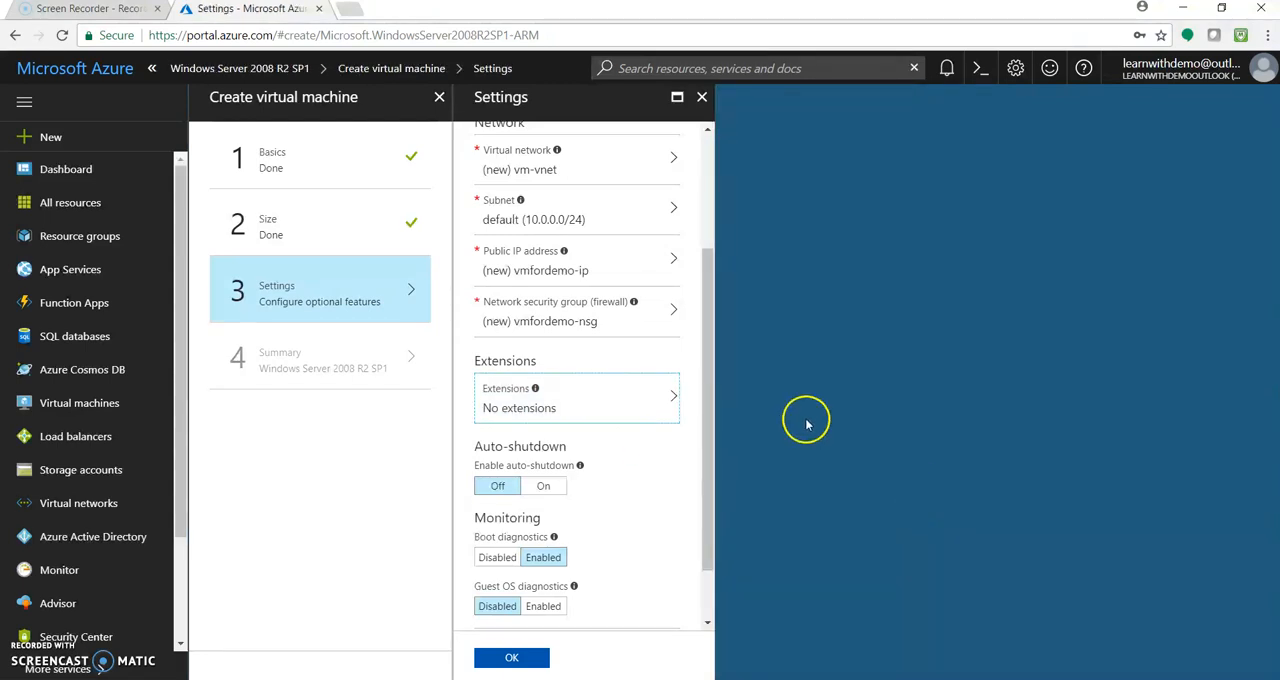
left_click(642, 407)
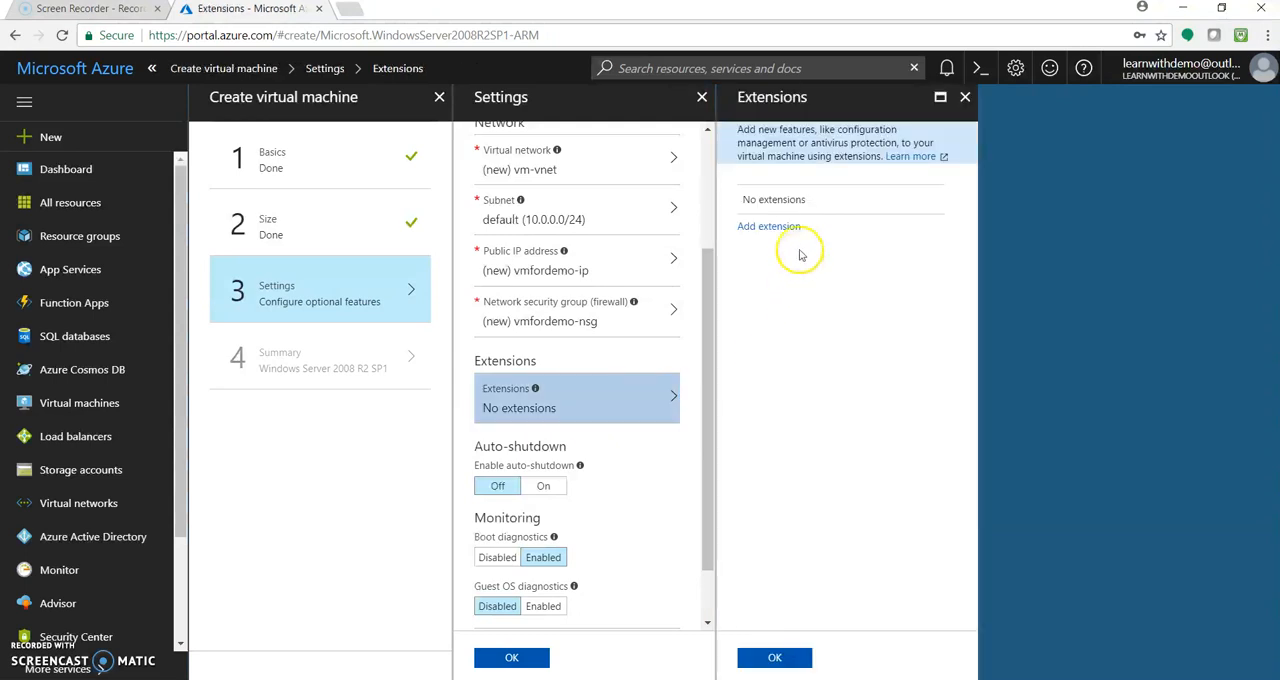
left_click(783, 228)
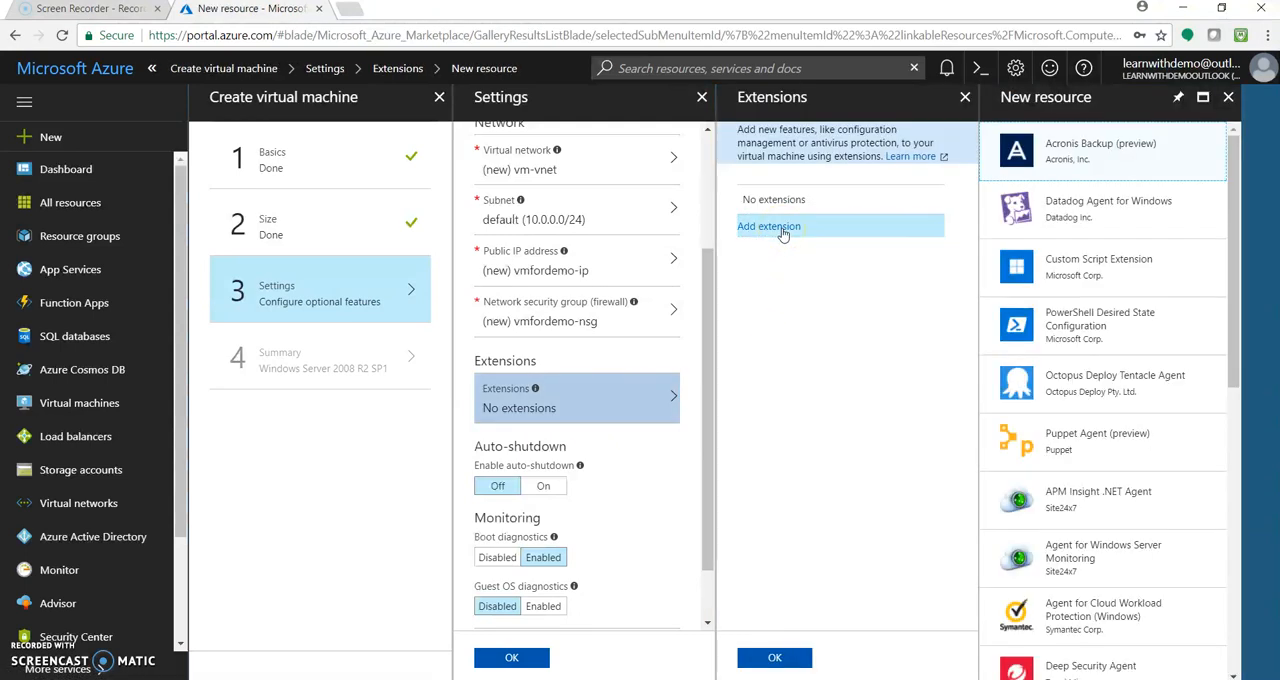
left_click_drag(1231, 229, 1226, 200)
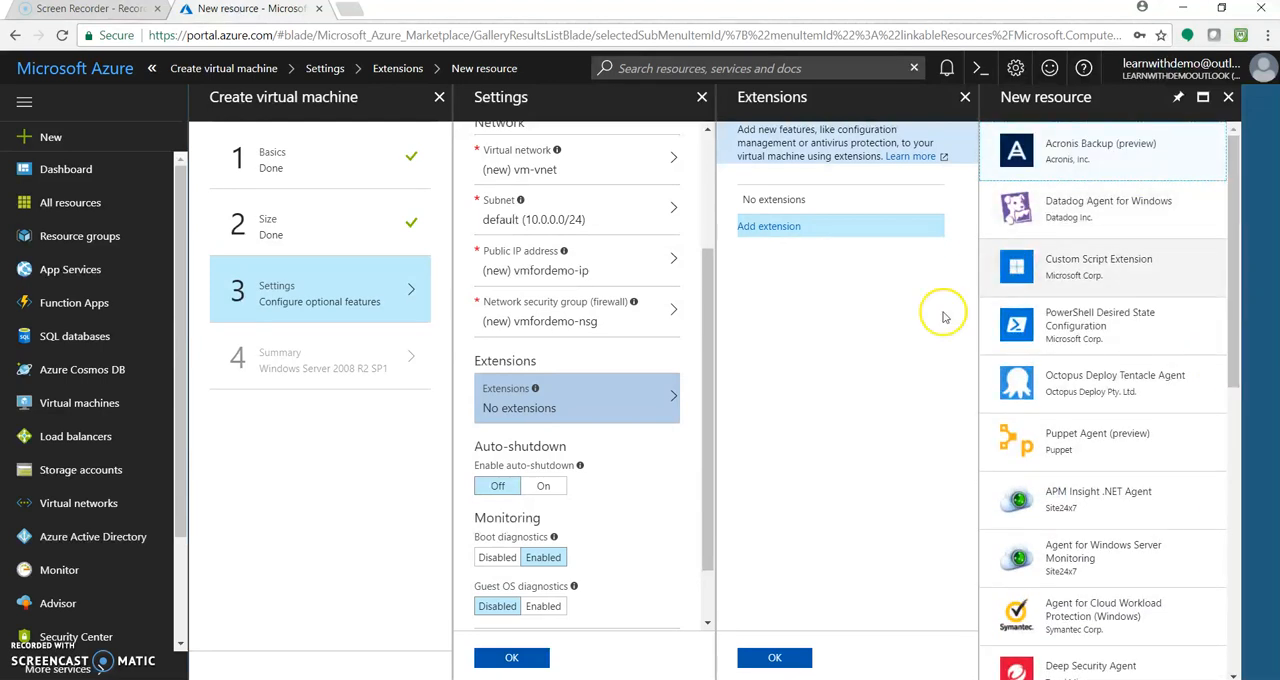
left_click(1228, 97)
left_click(965, 97)
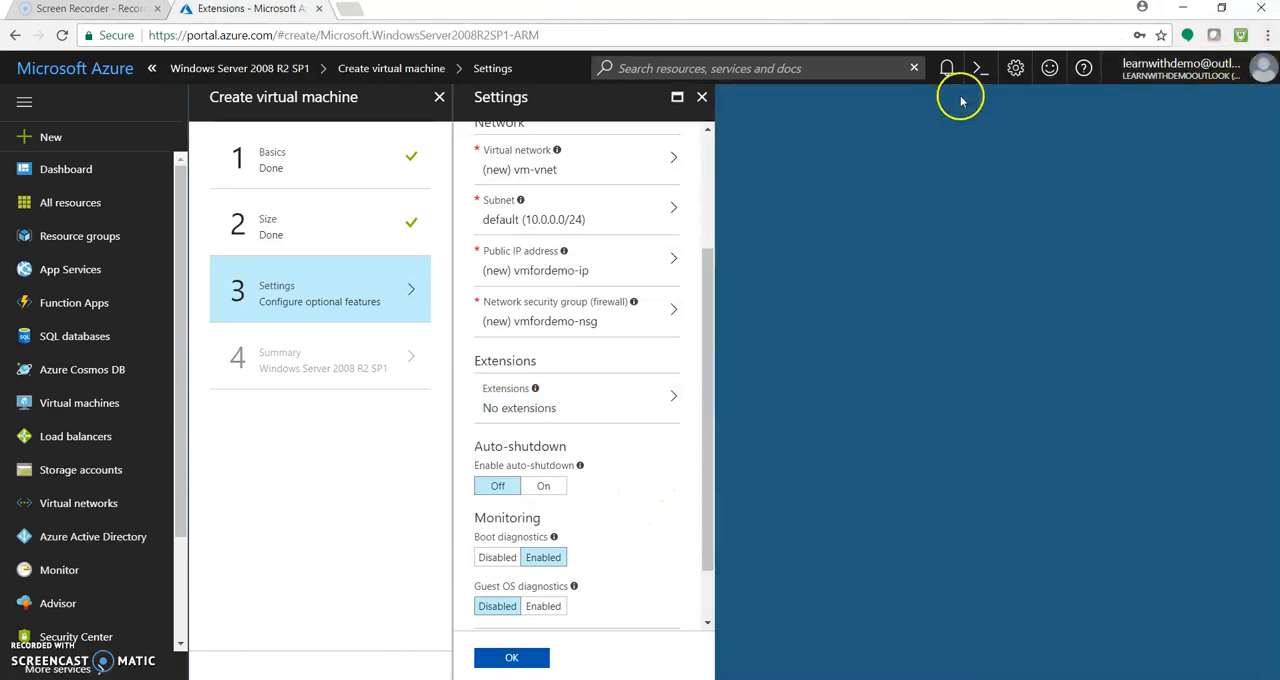
Check the auto-shutdown options, set auto-shutdown back to Off, and submit the optional settings
left_click_drag(714, 309, 711, 394)
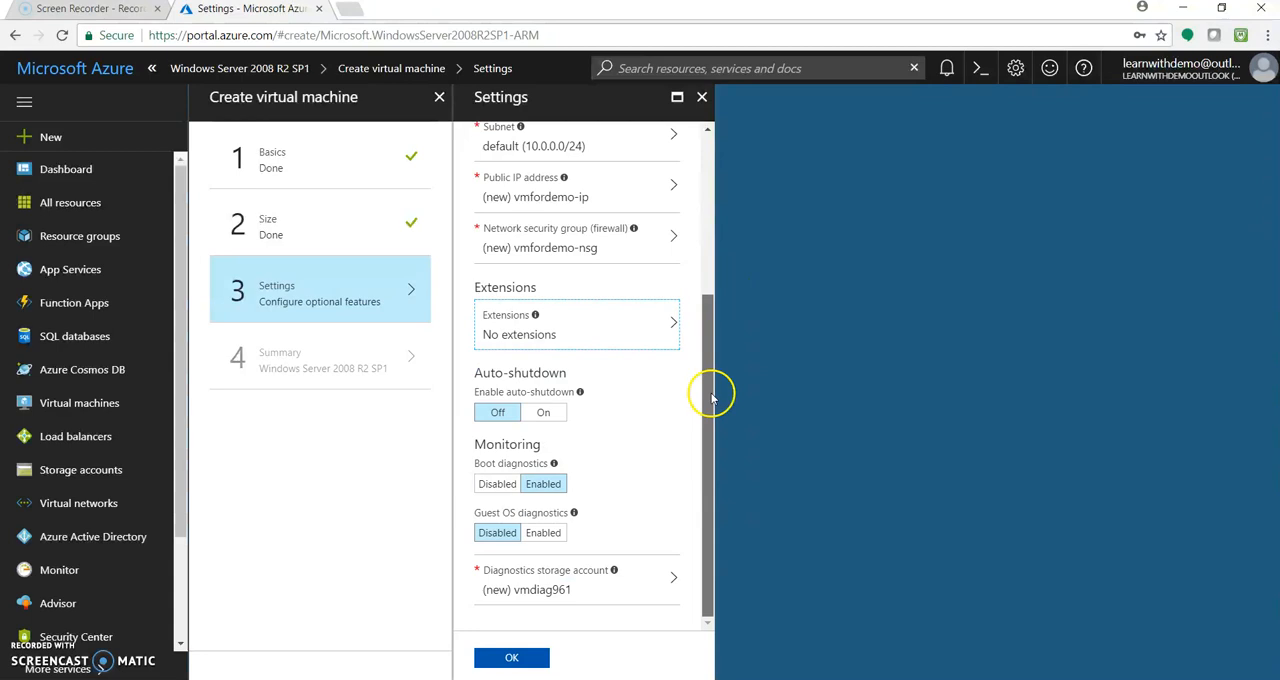
left_click(546, 415)
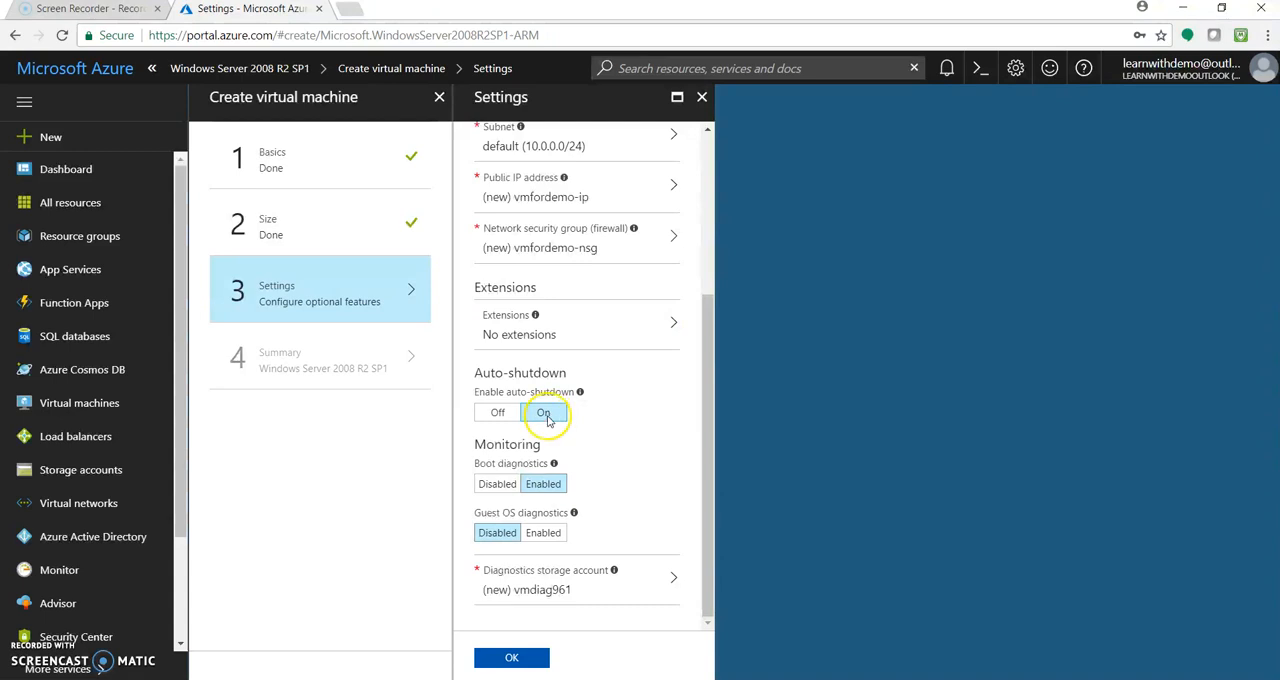
left_click(498, 412)
left_click(538, 414)
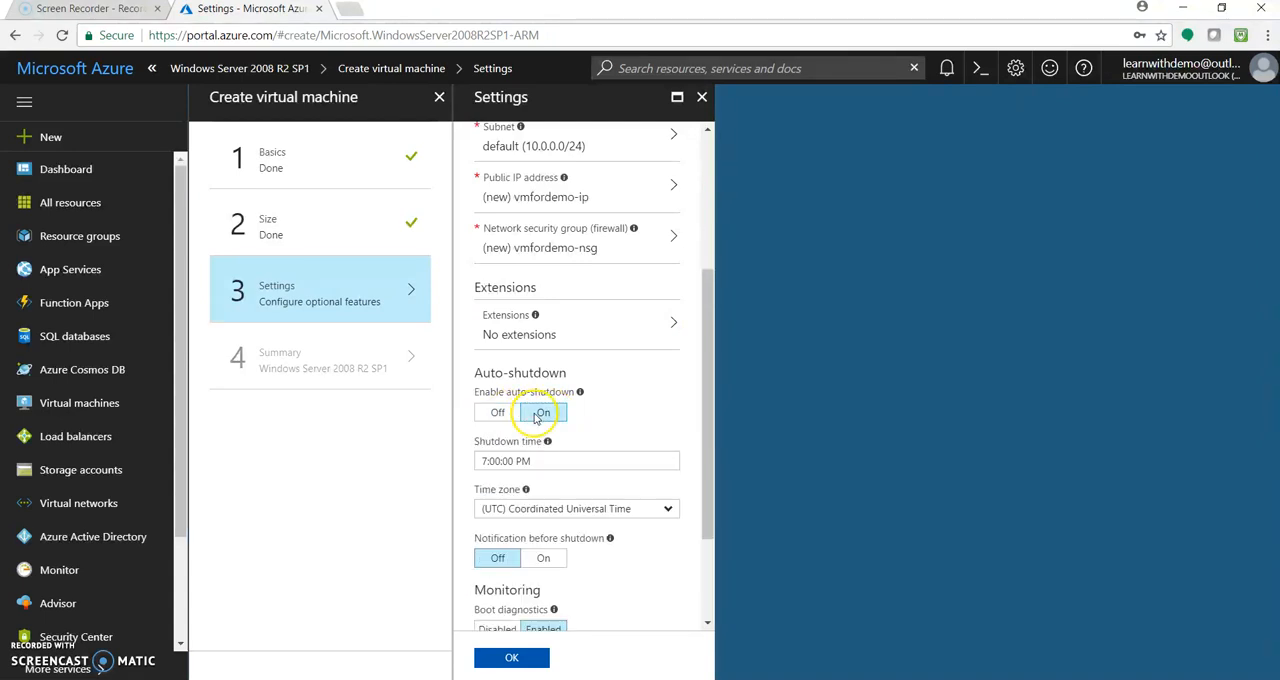
left_click(496, 414)
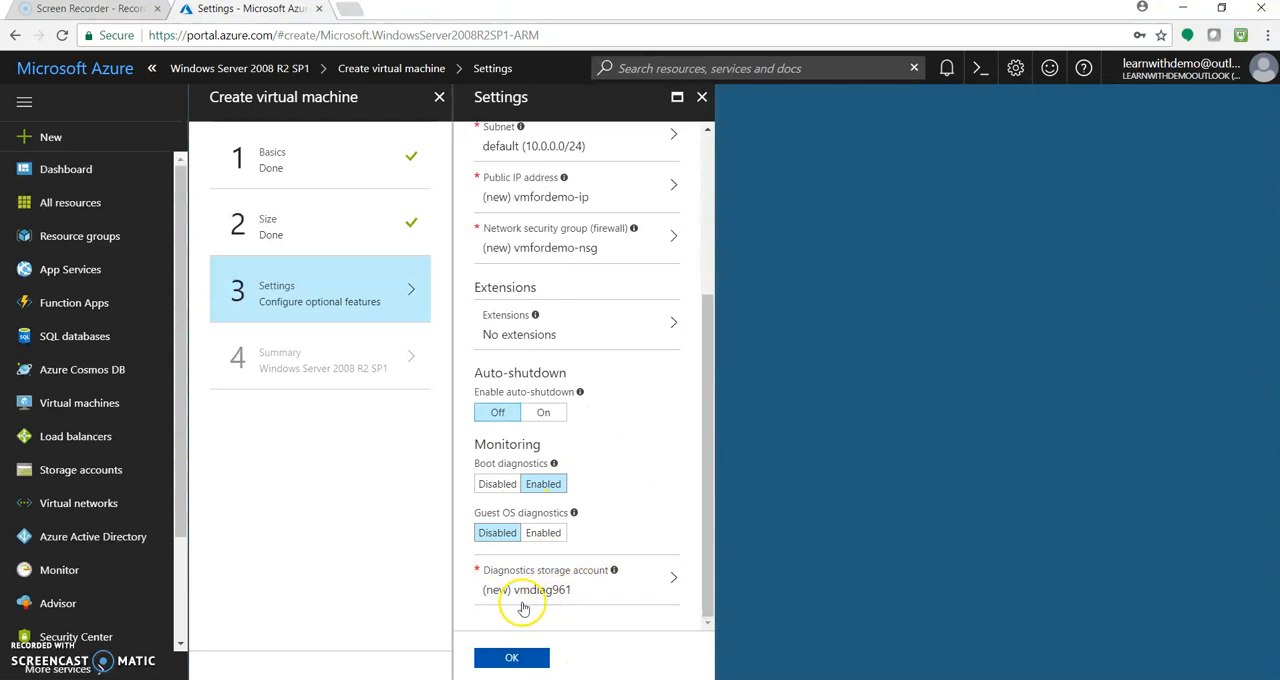
left_click(539, 659)
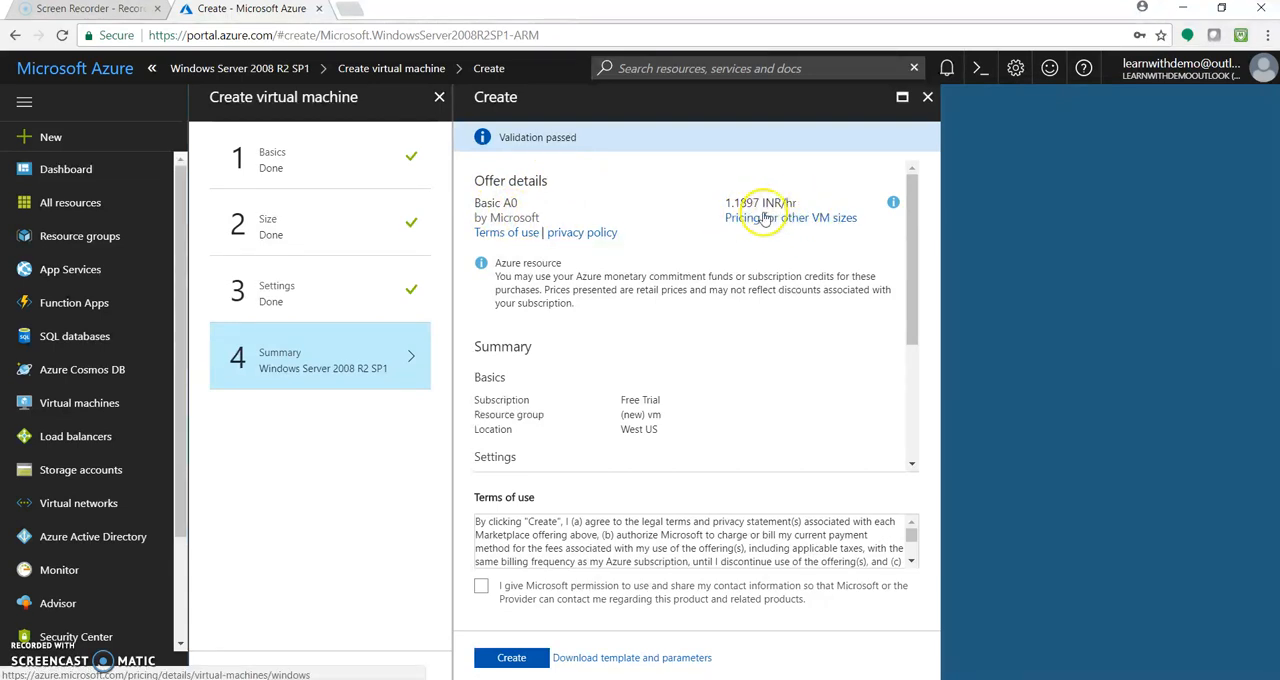
Review the offer and configuration summary, and give Microsoft permission to use and share the contact information
left_click_drag(928, 305, 927, 393)
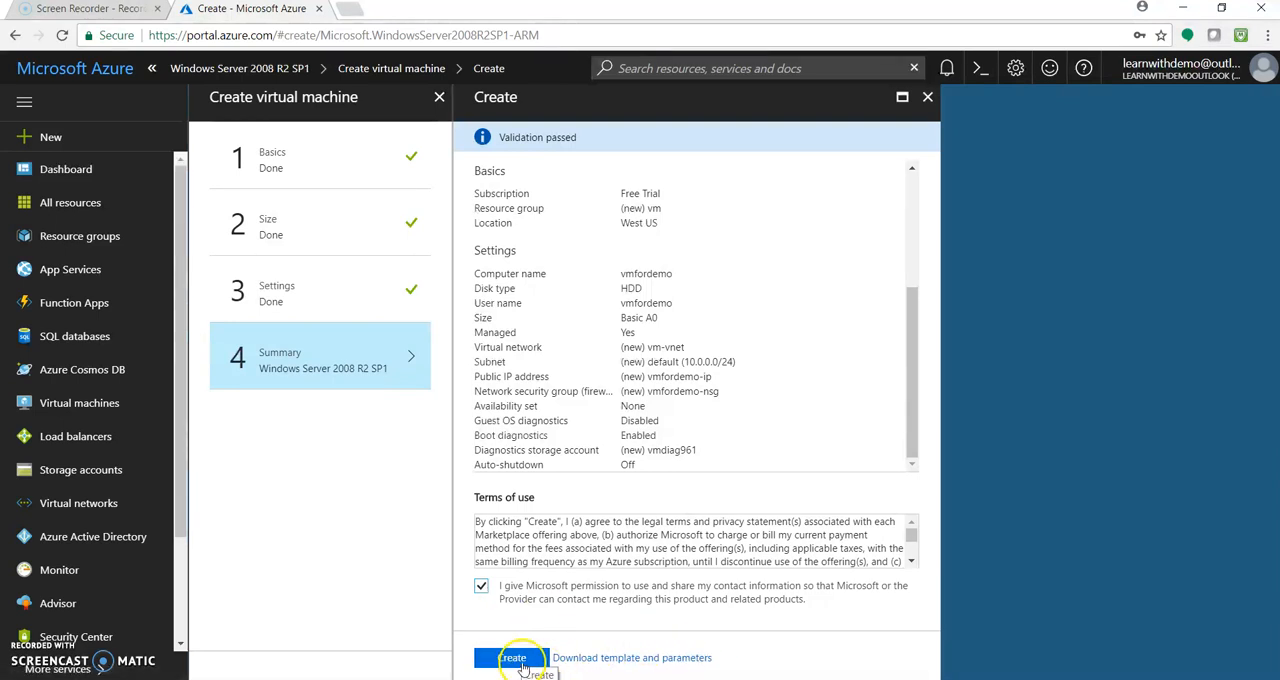
left_click(656, 664)
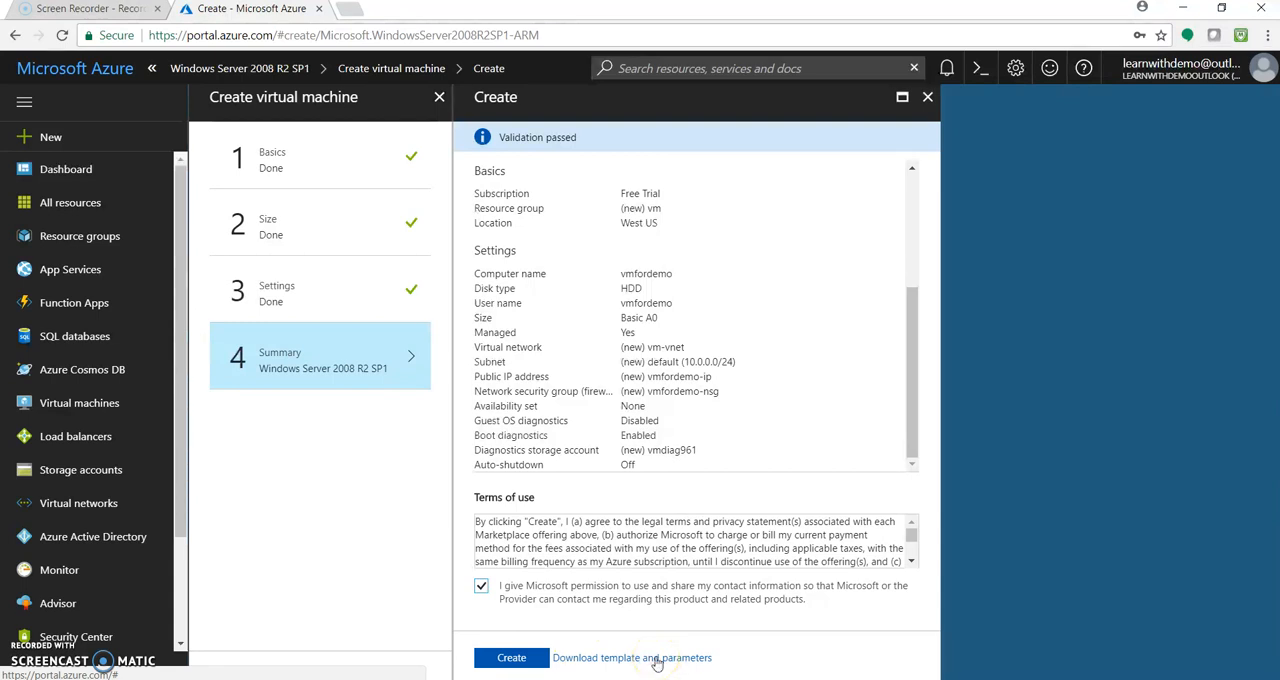
mouse_move(911, 402)
left_mouse_down()
mouse_move(904, 340)
mouse_move(909, 394)
left_mouse_up()
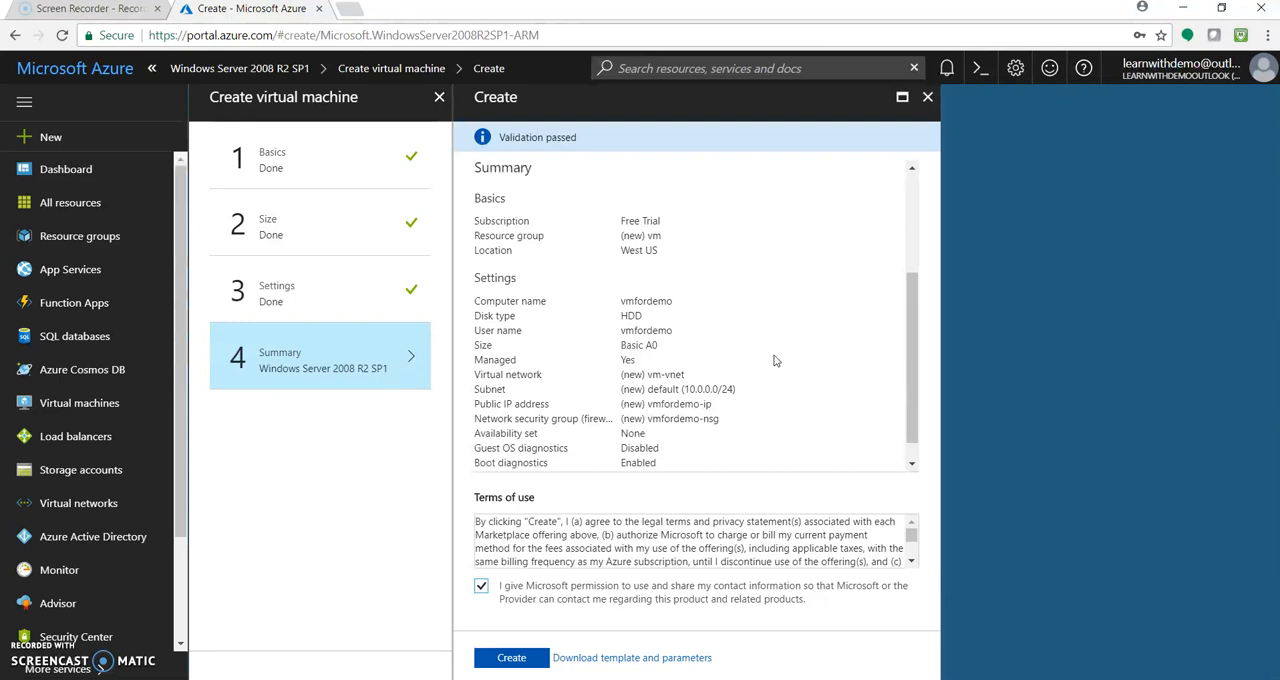
Examine the deployment template and its .NET and PowerShell scripts, then return to the summary
left_click(676, 662)
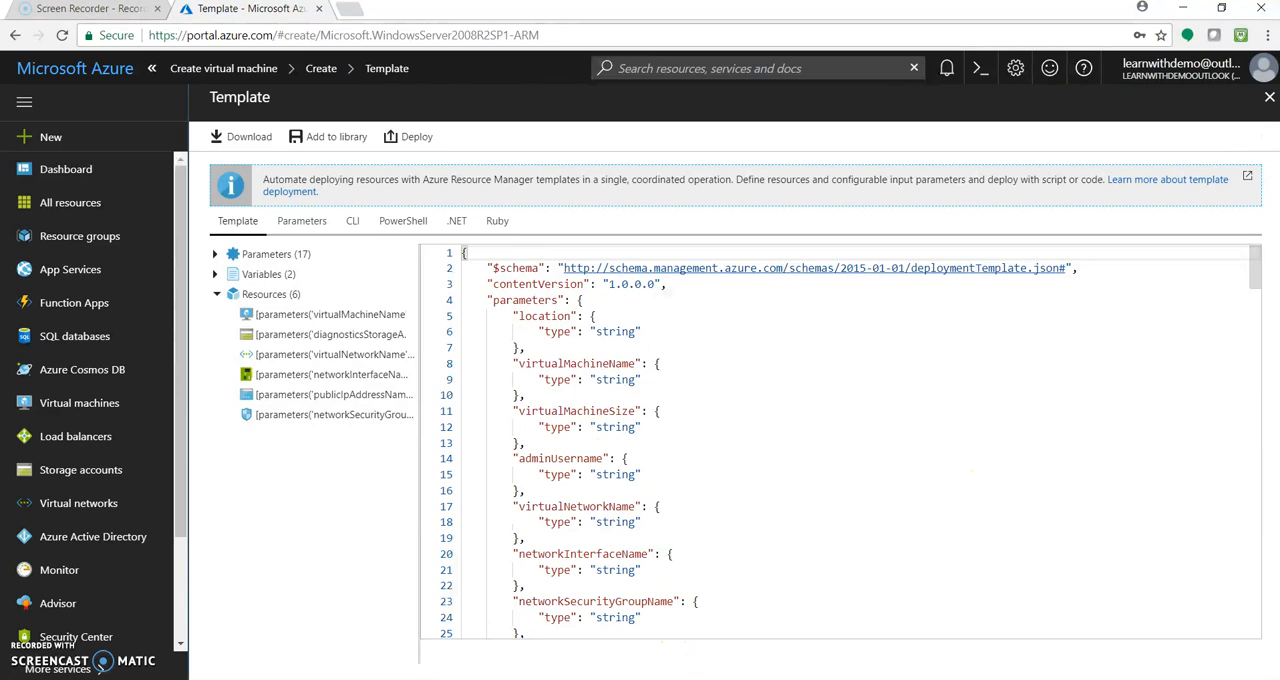
left_click_drag(1256, 268, 1240, 246)
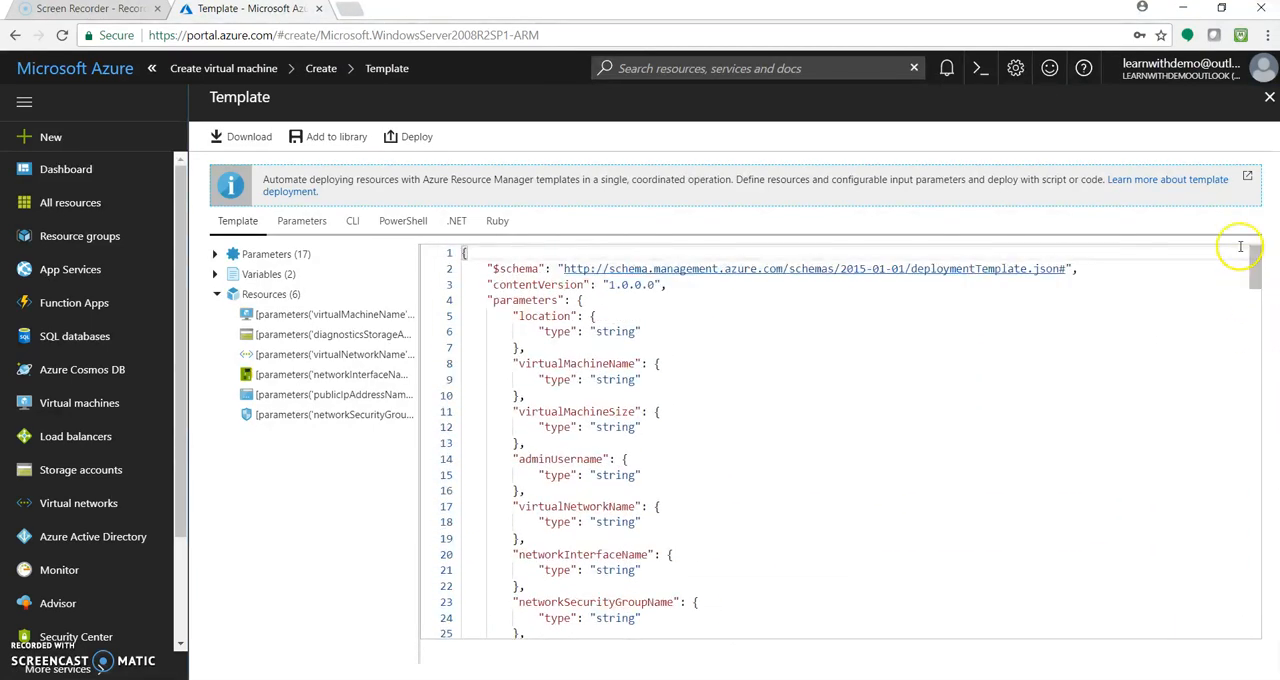
left_click(465, 233)
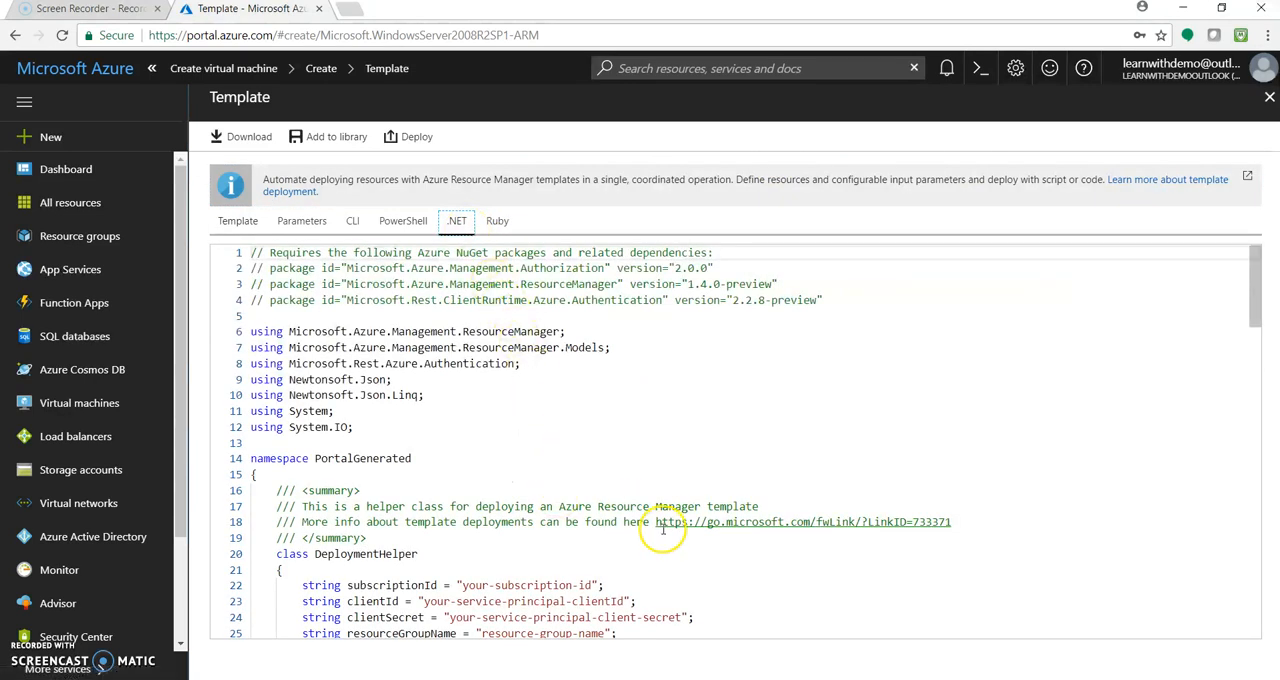
mouse_move(1258, 296)
left_mouse_down()
mouse_move(1262, 384)
mouse_move(1262, 300)
left_mouse_up()
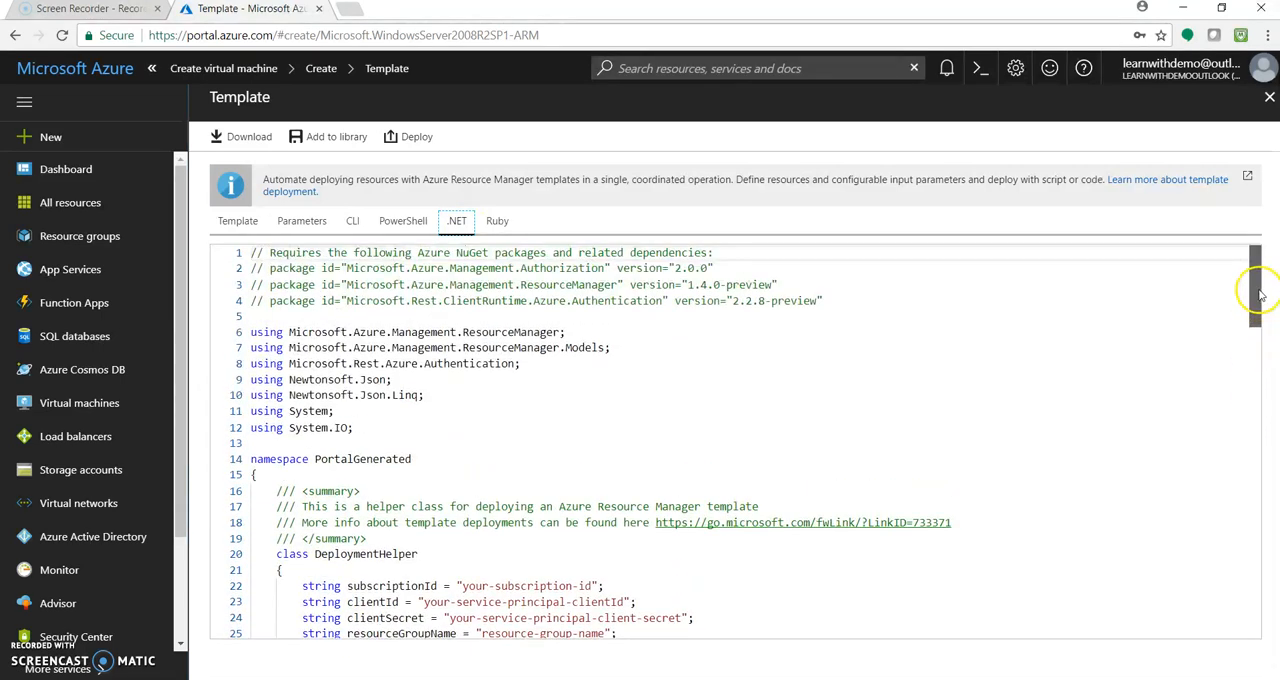
left_click(405, 231)
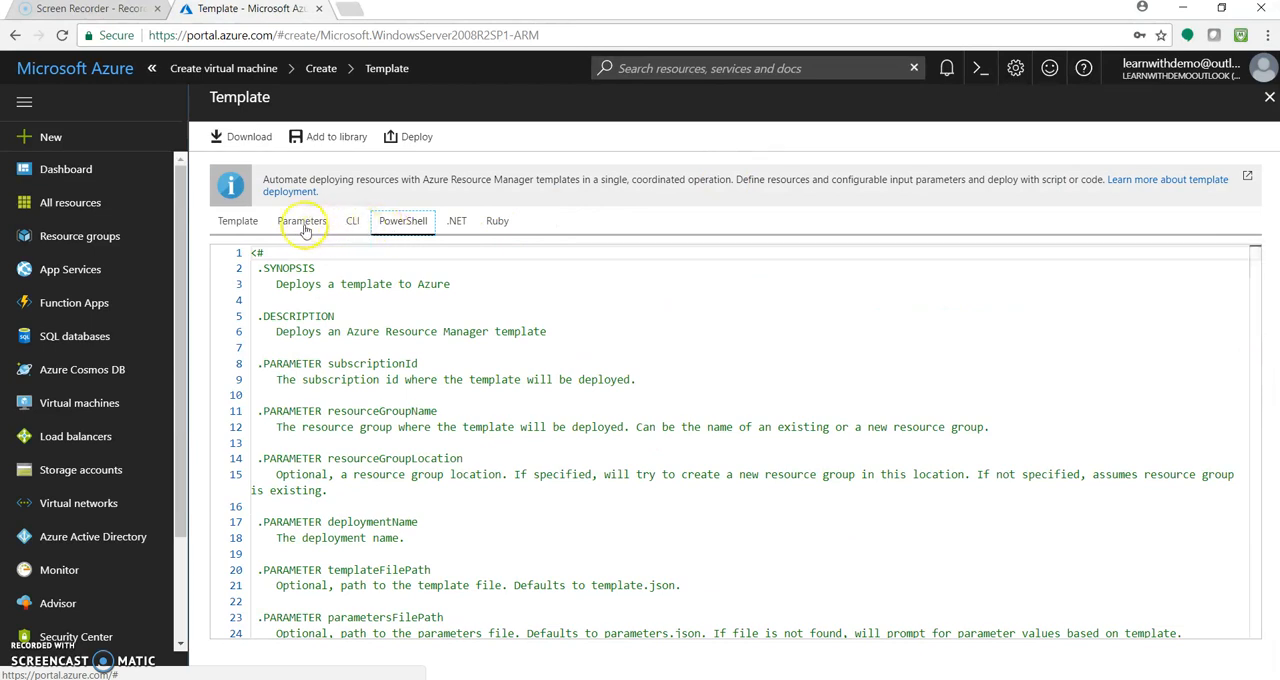
left_click(252, 226)
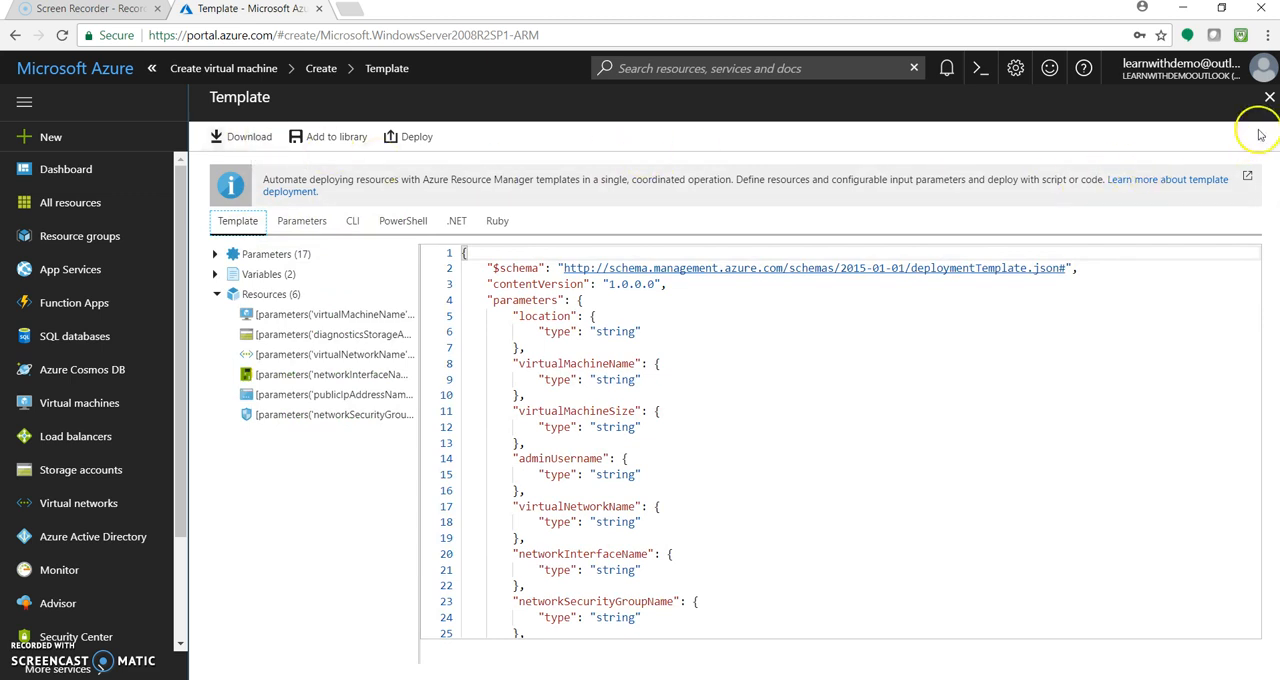
left_click(1268, 98)
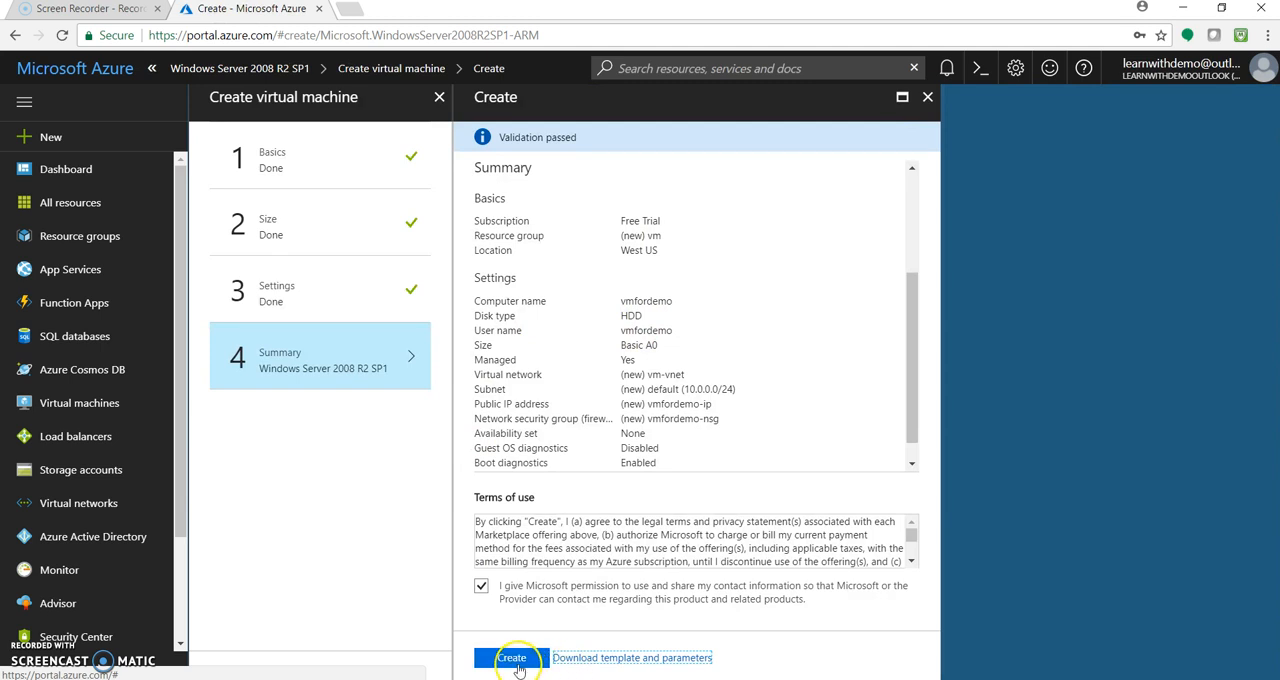
Create the virtual machine and open the vm resource group to view its deployed resources
left_click(517, 664)
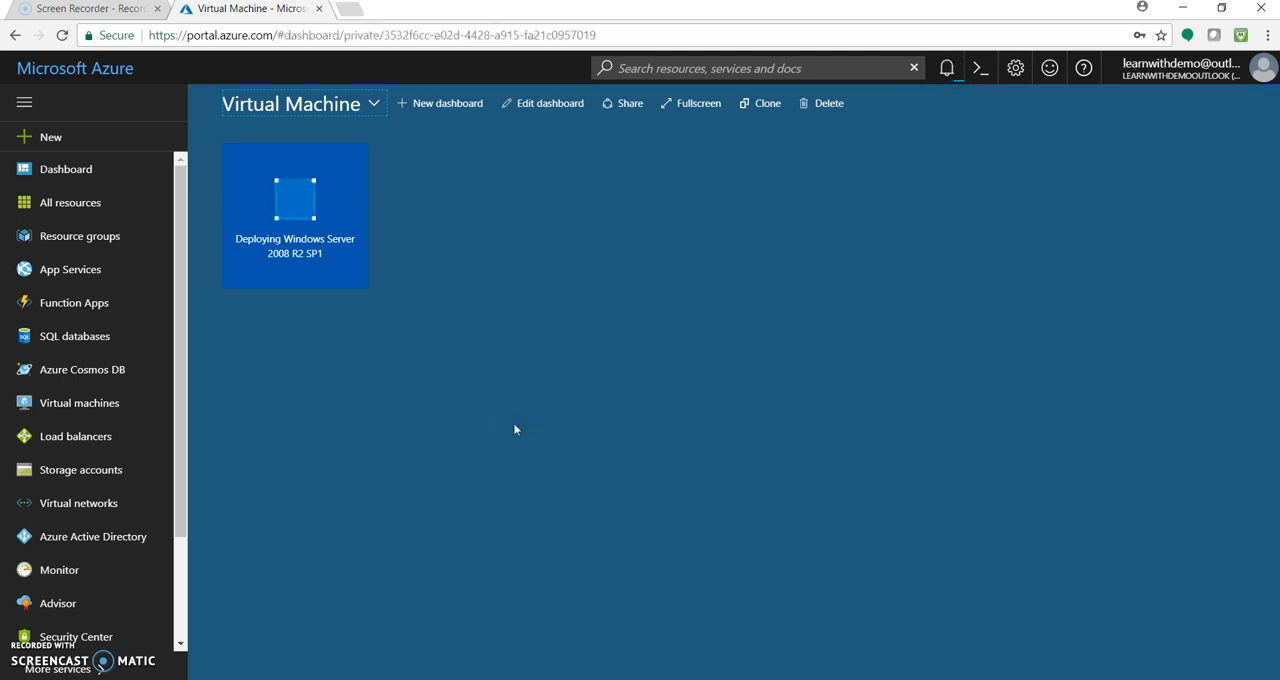
left_click(117, 245)
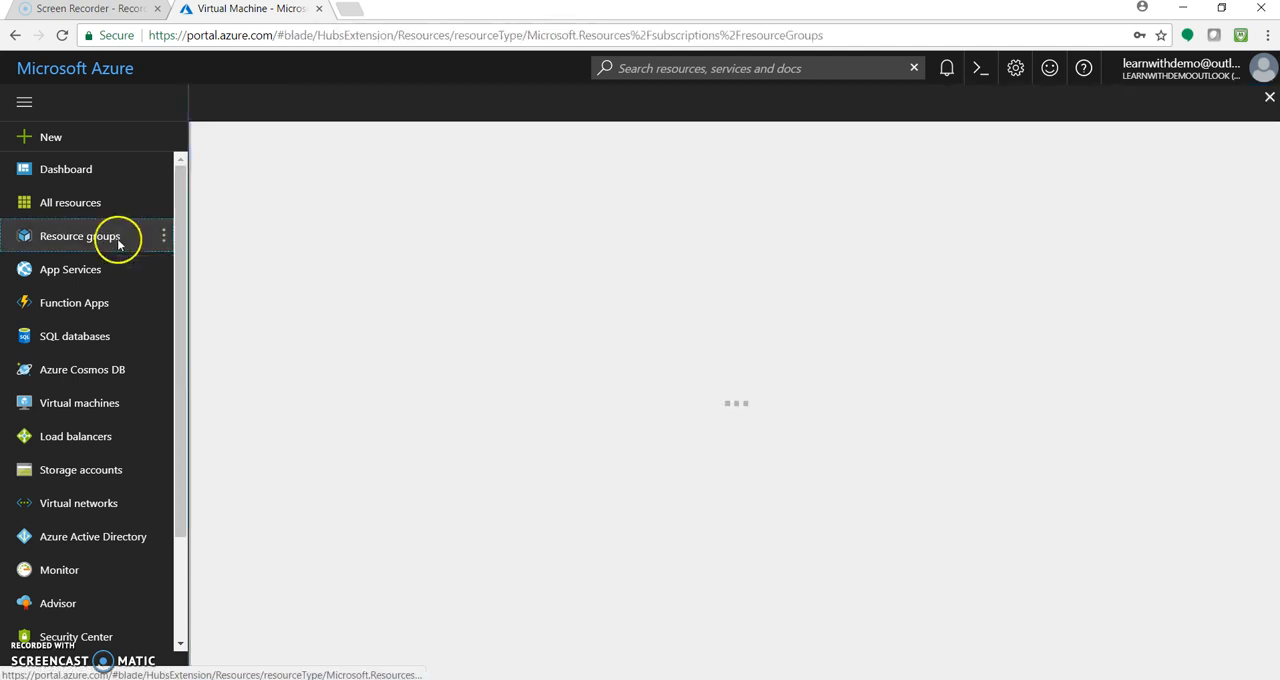
left_click(272, 379)
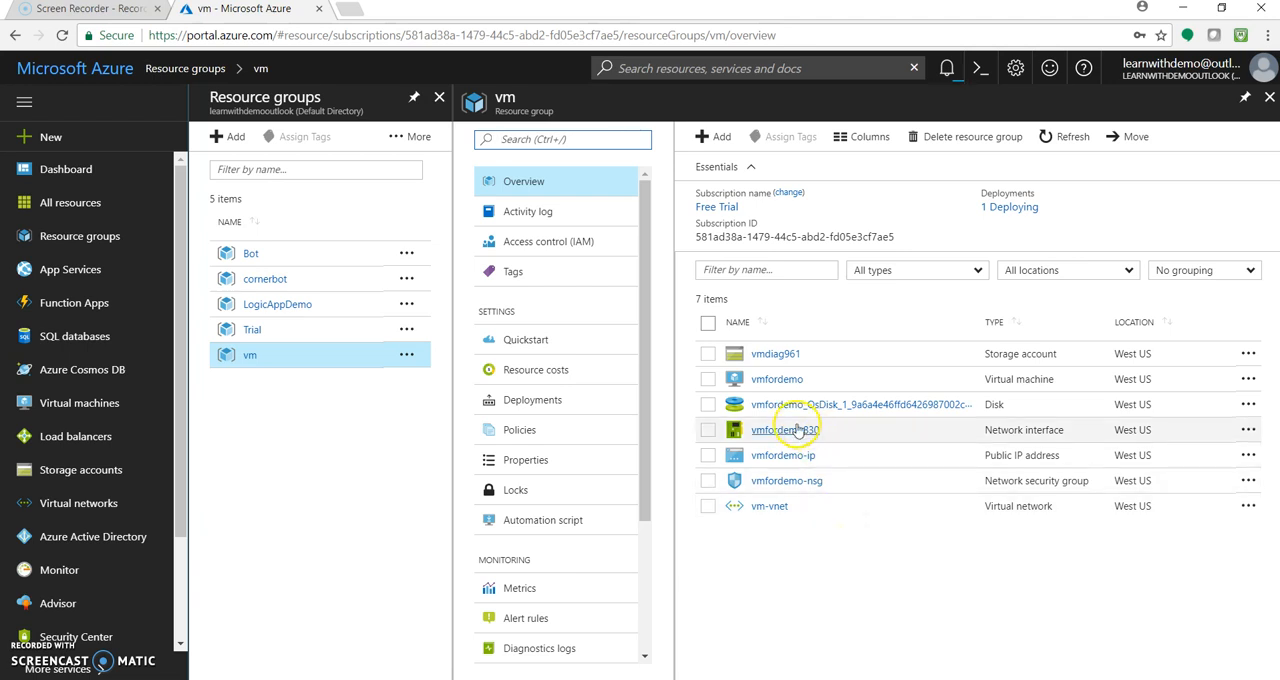
Open the vmfordemo virtual machine, then examine its in-progress deployment's summary, inputs and operation details from the notifications and close the deployment
left_click(778, 380)
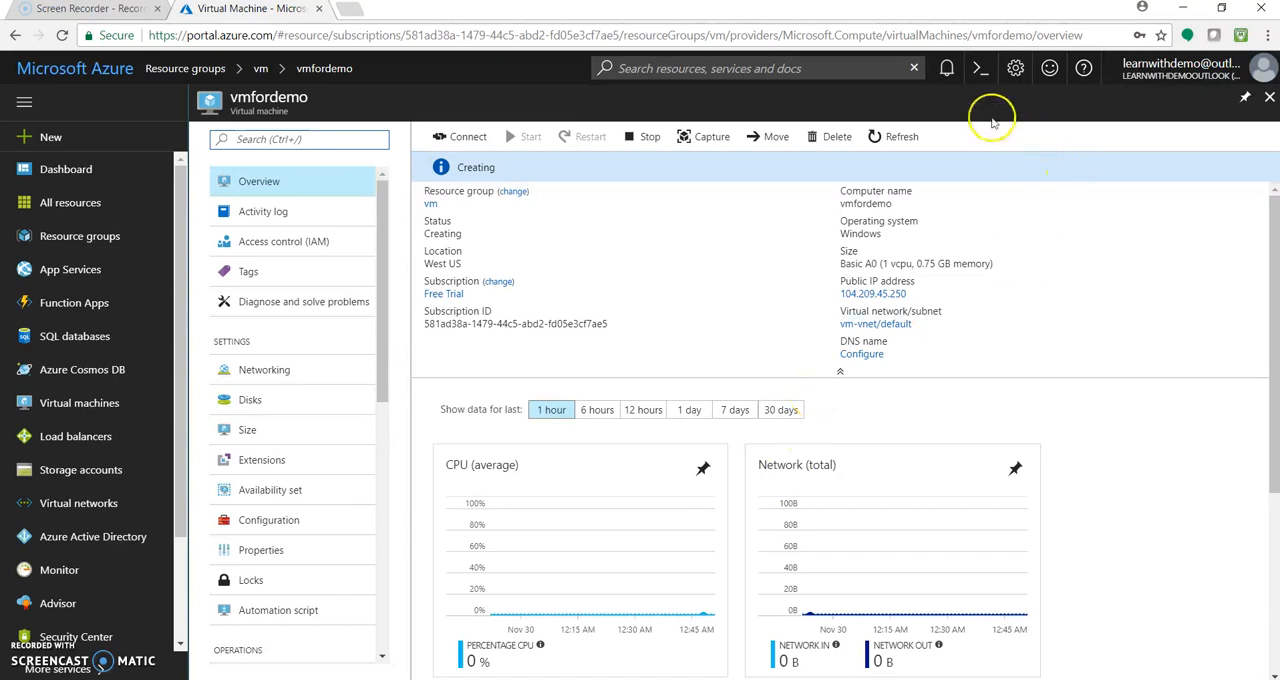
left_click(946, 70)
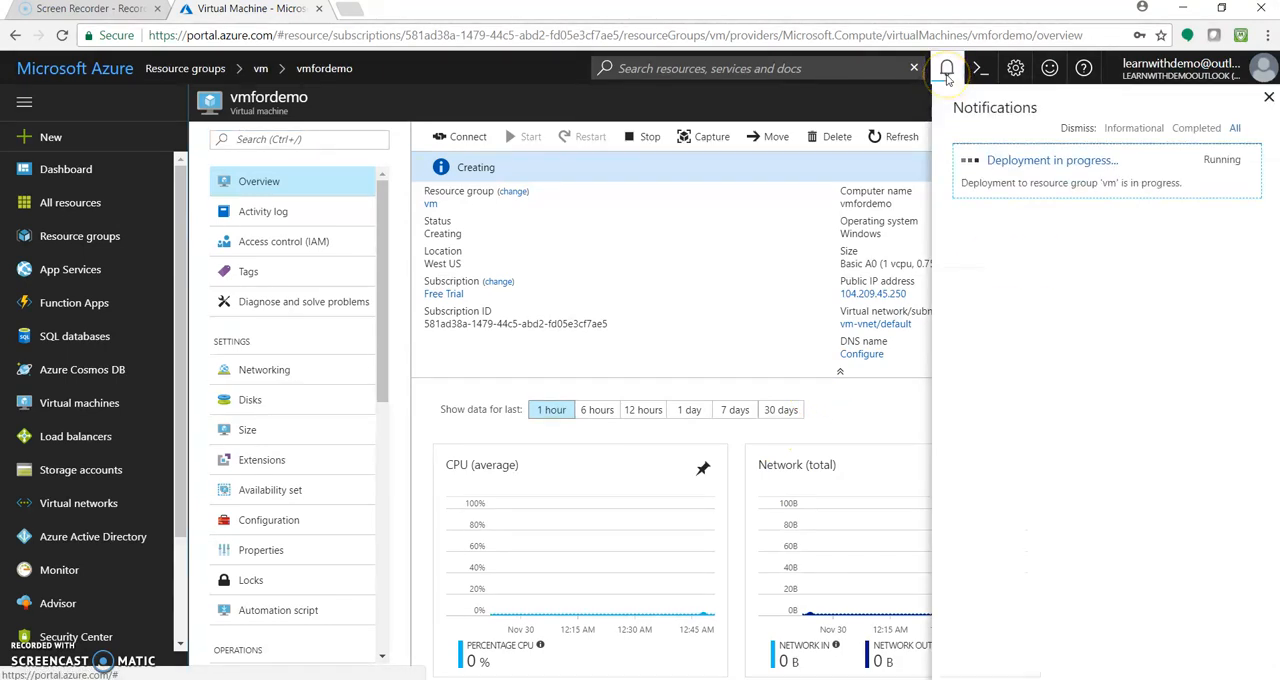
left_click(1023, 170)
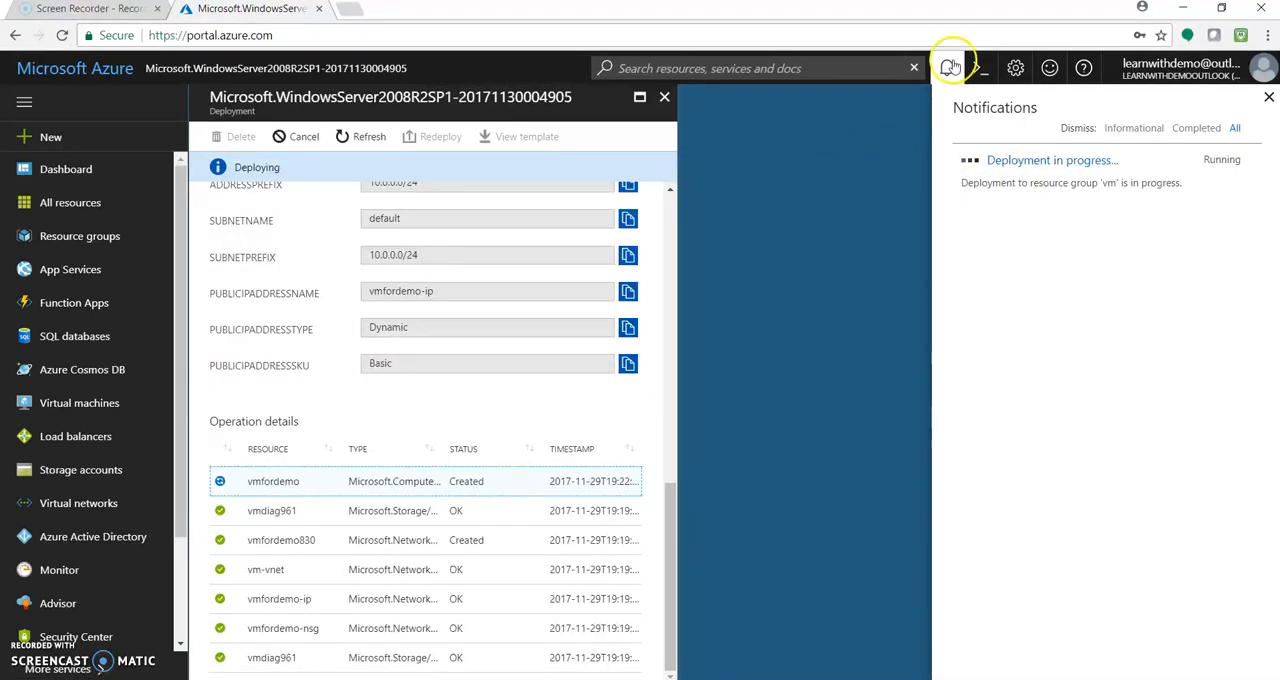
left_click(949, 67)
left_click_drag(673, 514, 684, 217)
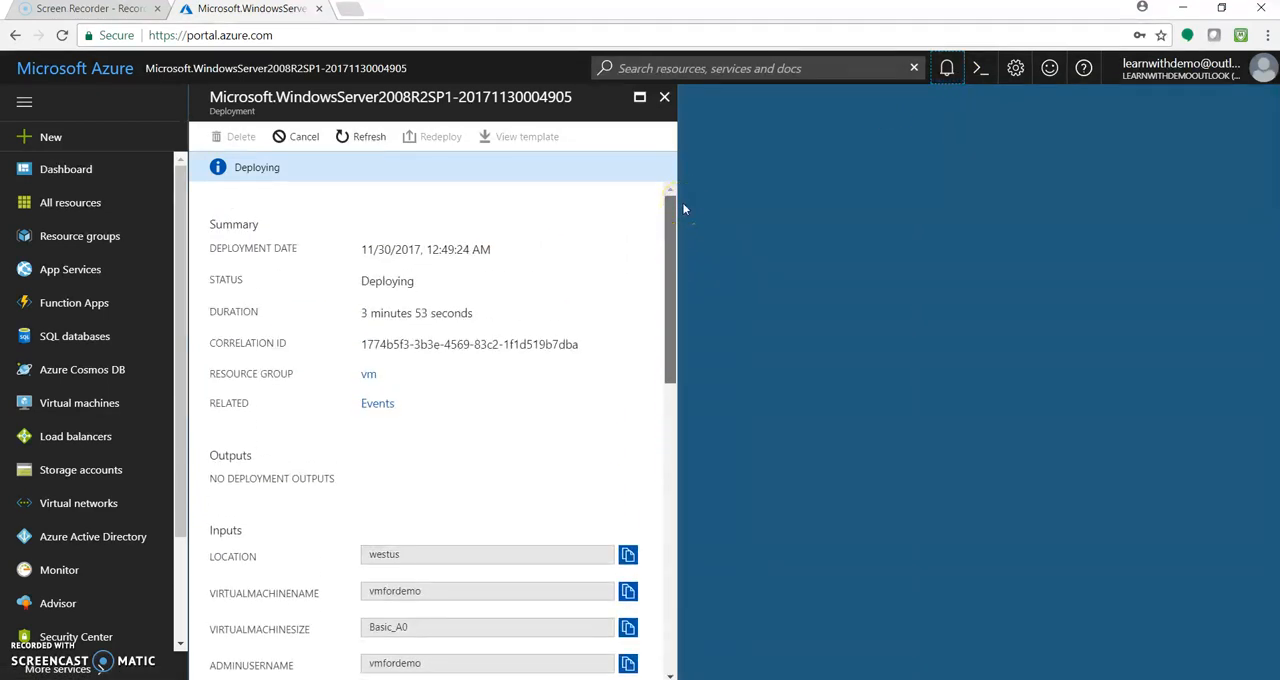
left_click_drag(682, 206, 672, 563)
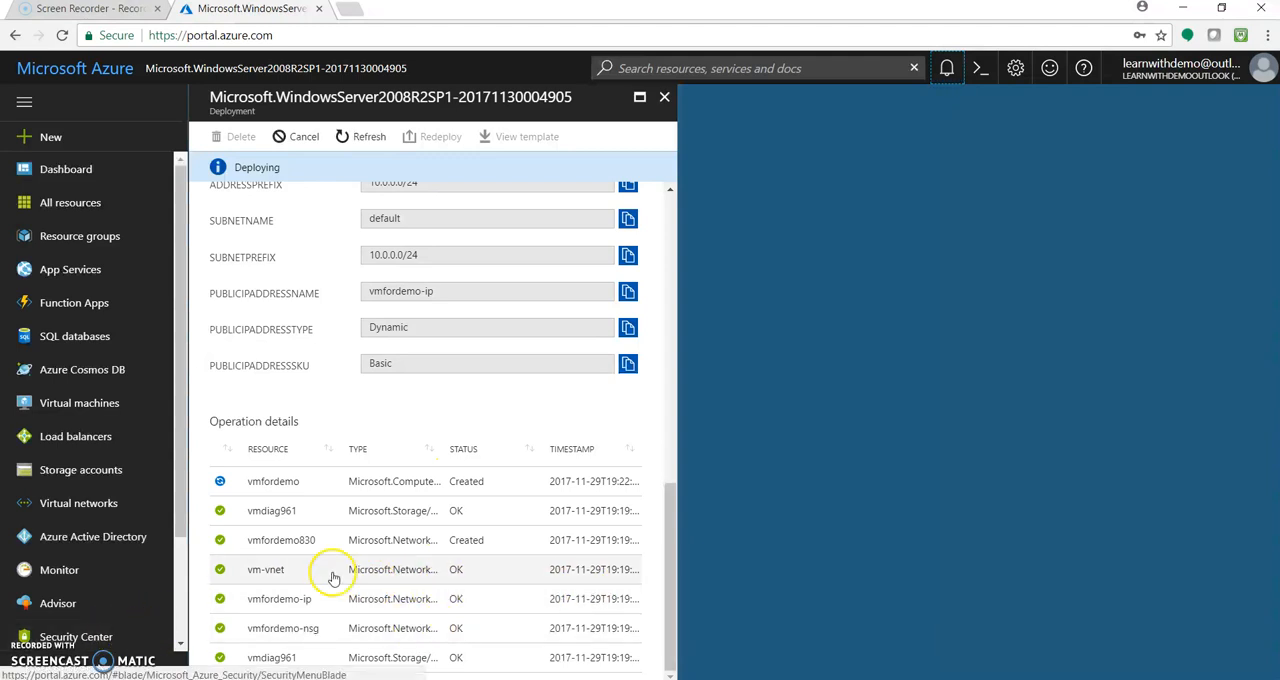
left_click_drag(666, 523, 665, 225)
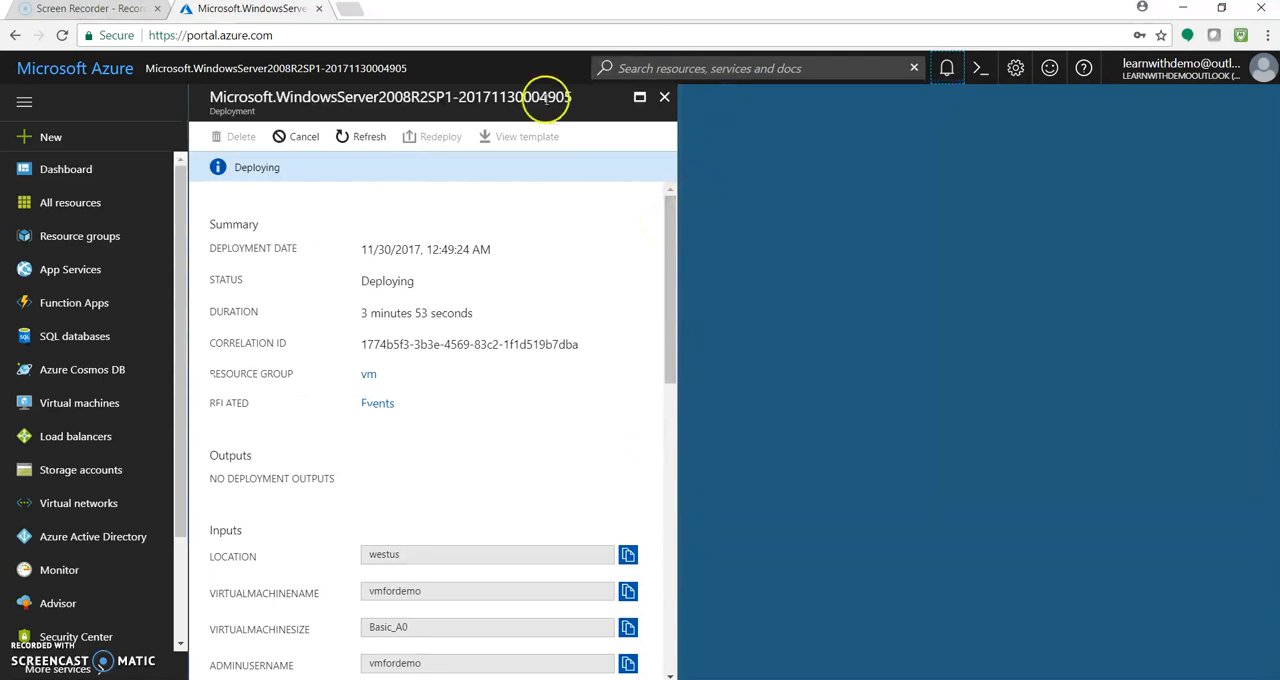
left_click(664, 98)
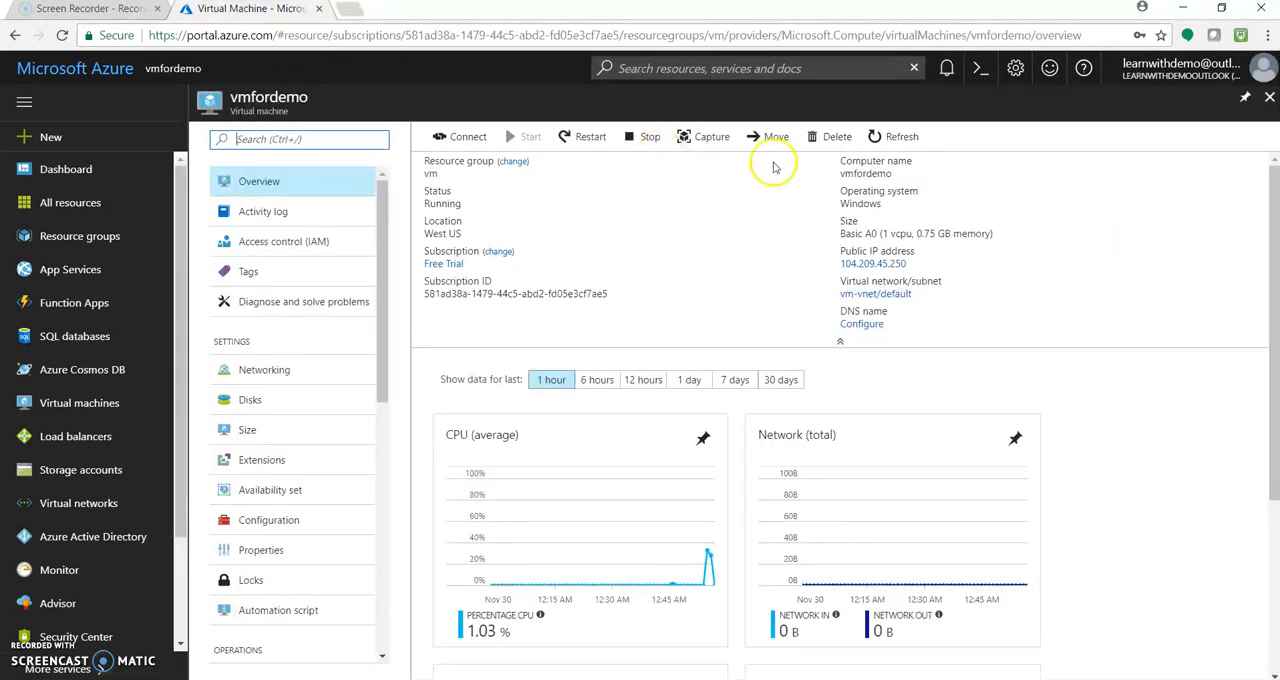
Check the notifications for the finished deployment, review its status and duration, and return to the Virtual Machine dashboard
left_click(947, 68)
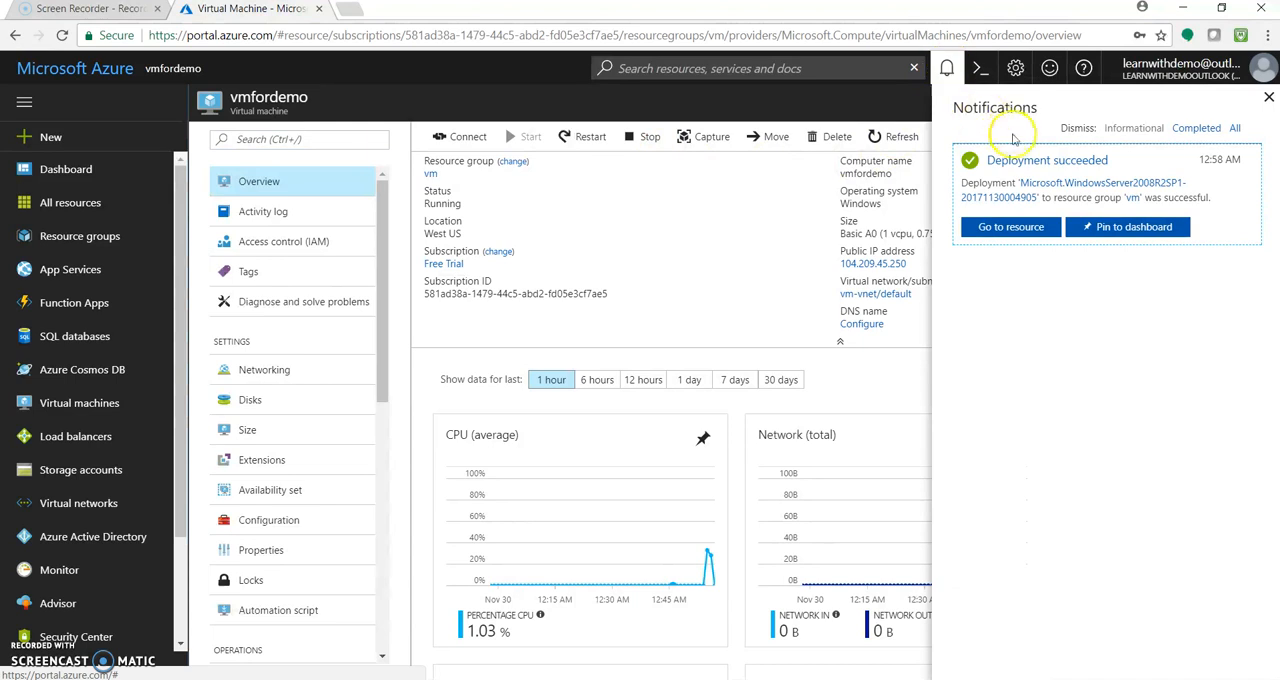
left_click(1028, 165)
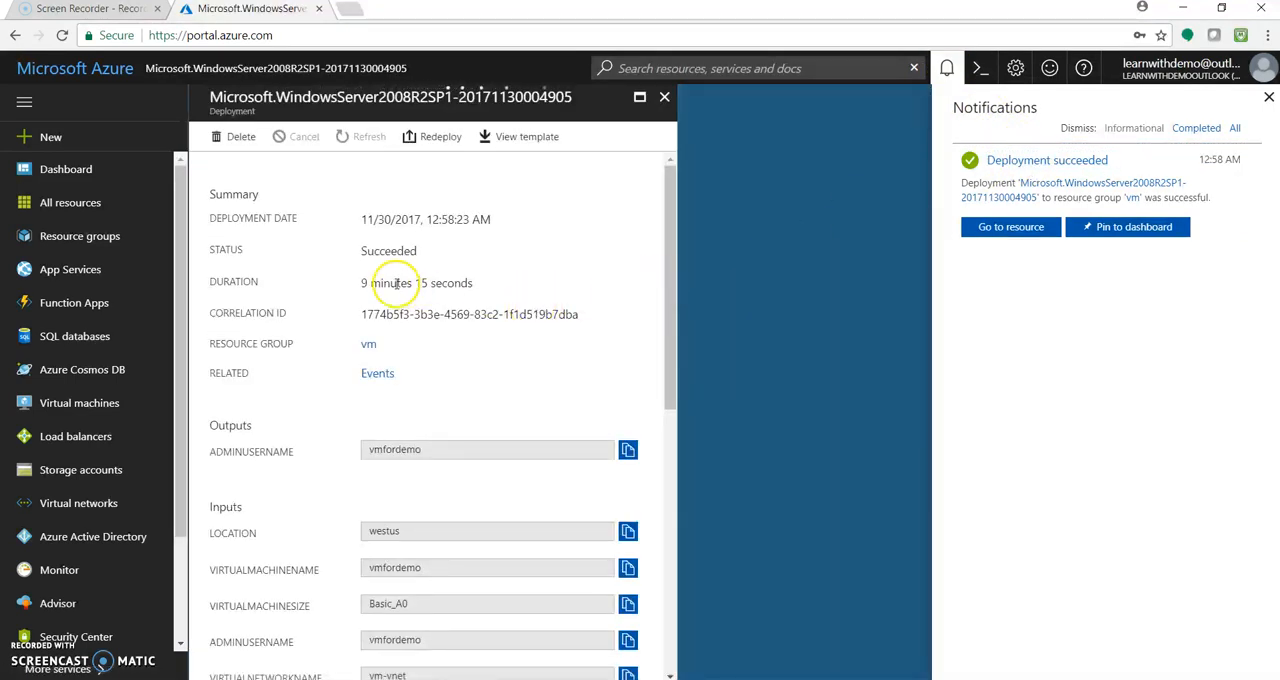
scroll(370, 283, "down", 10)
left_click_drag(670, 475, 674, 177)
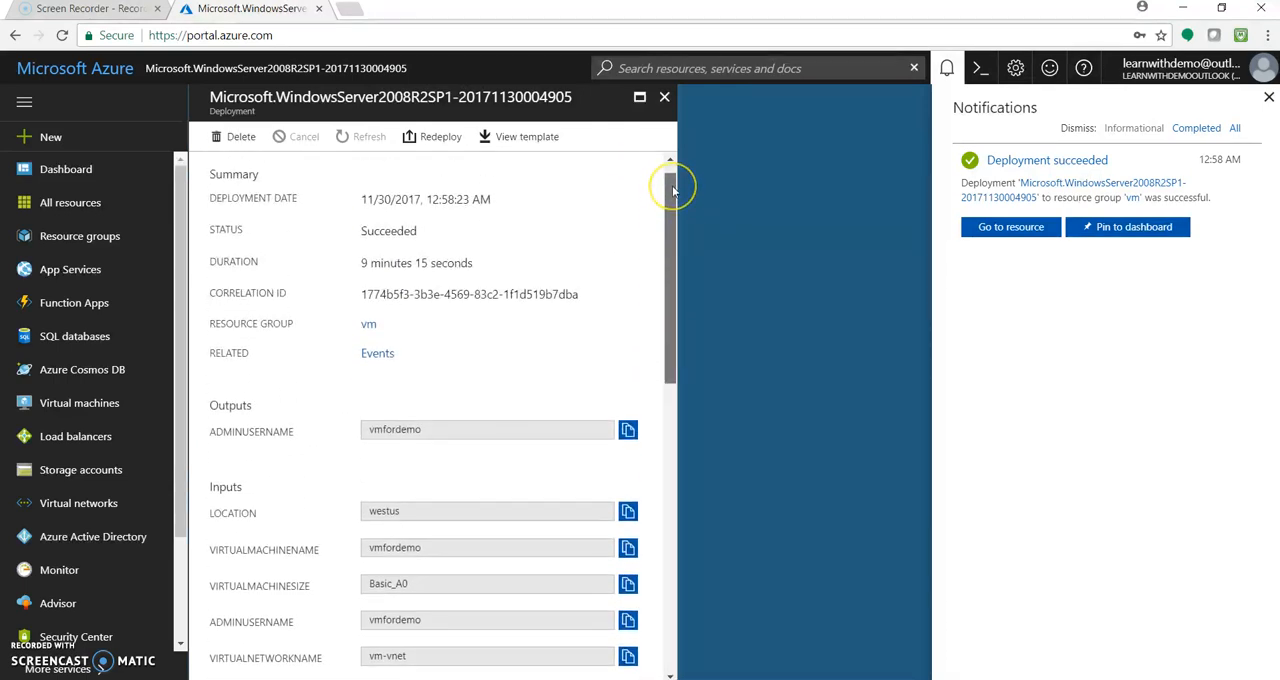
left_click(946, 70)
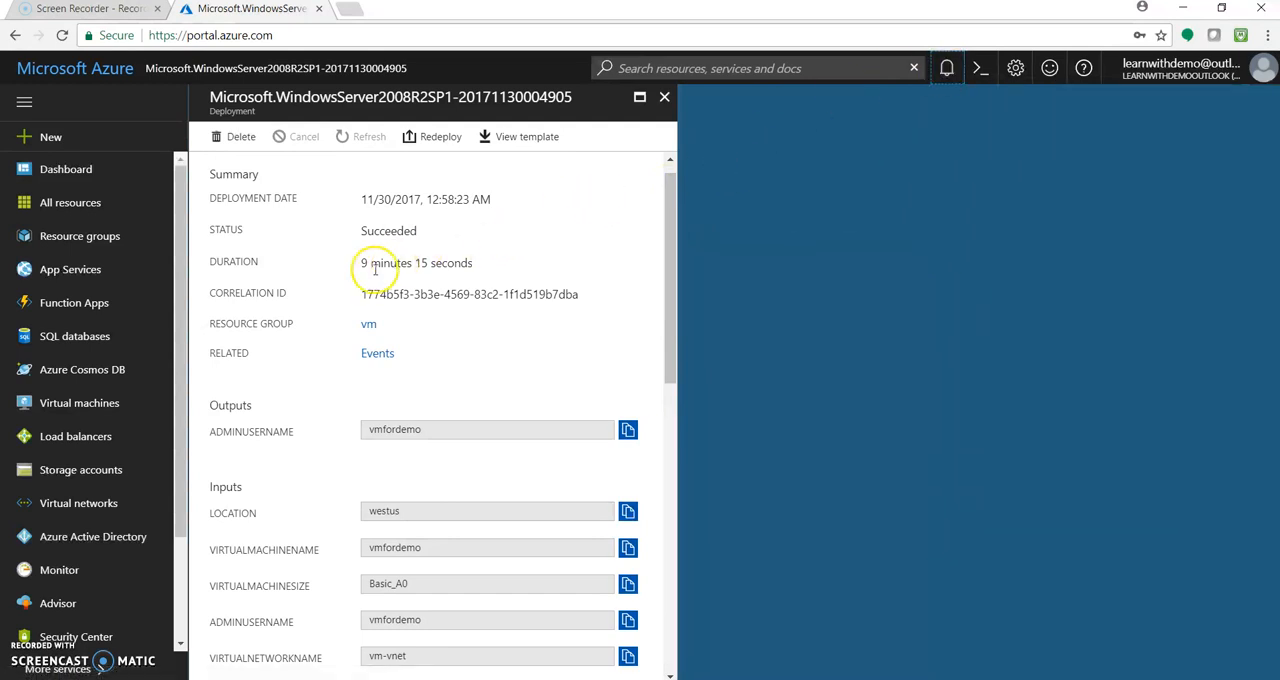
left_click_drag(668, 225, 665, 127)
left_click(664, 97)
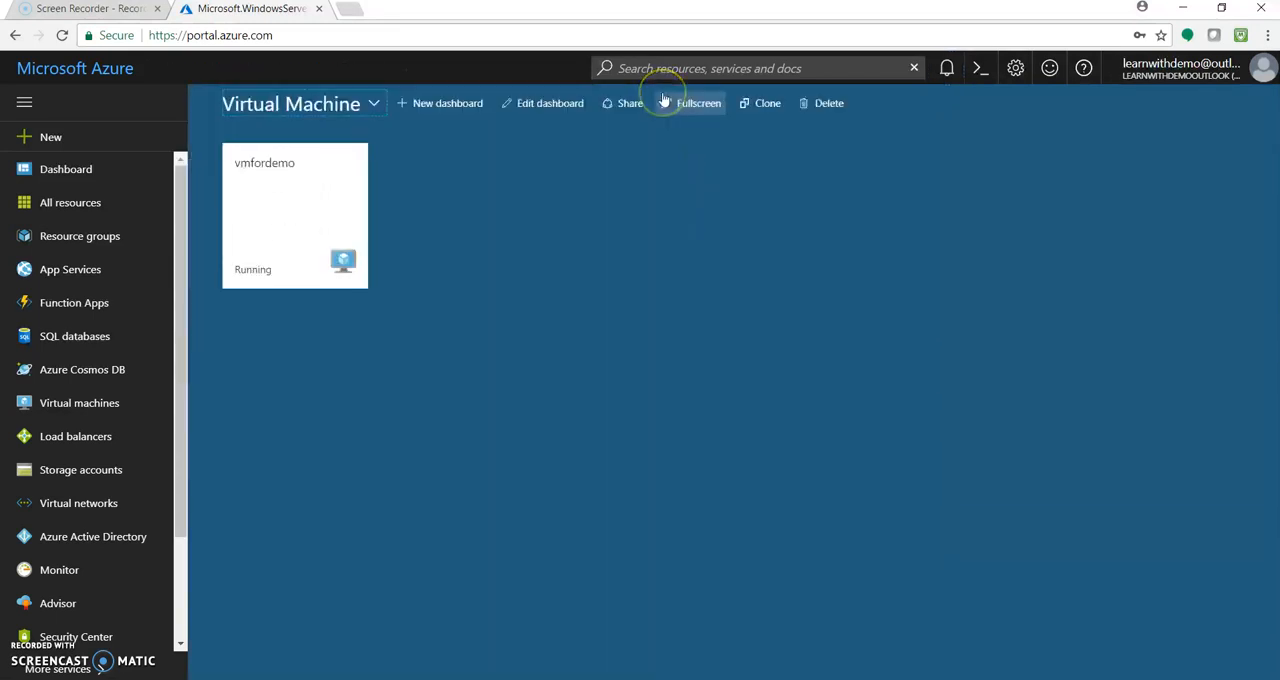
Open vmfordemo from the dashboard and view its overview and its OS and data disks
left_click(302, 228)
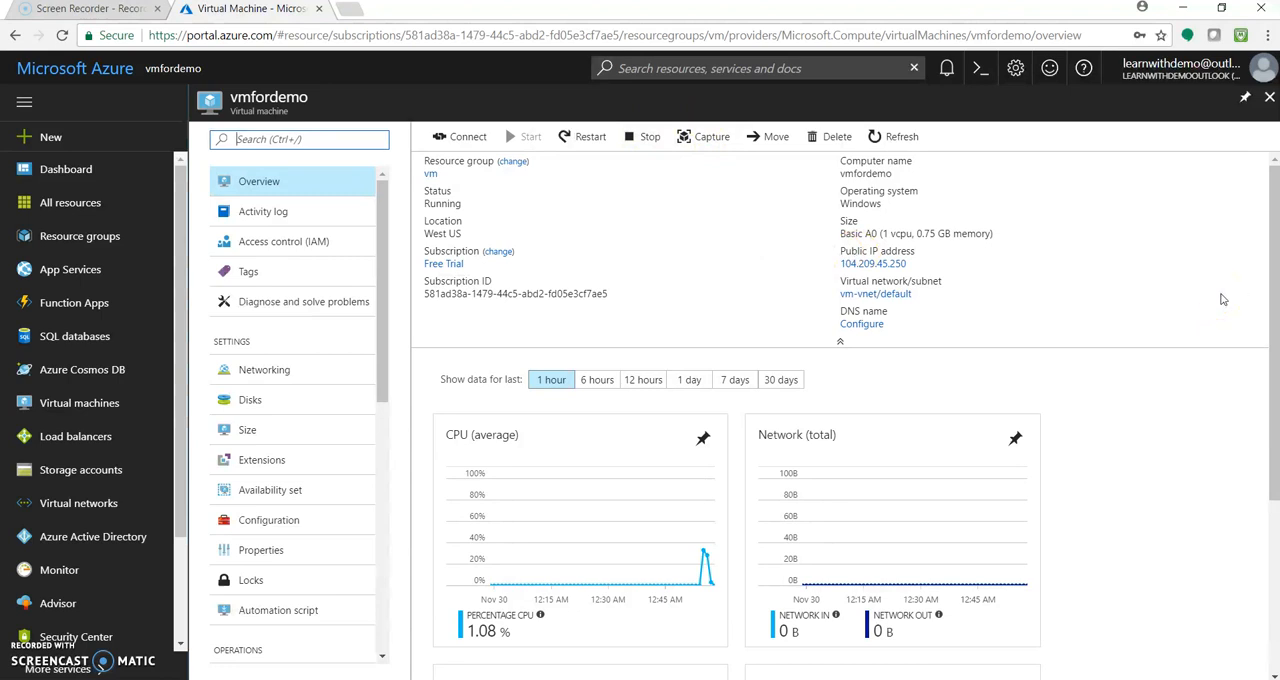
left_click(1272, 240)
left_click_drag(1272, 240, 1273, 245)
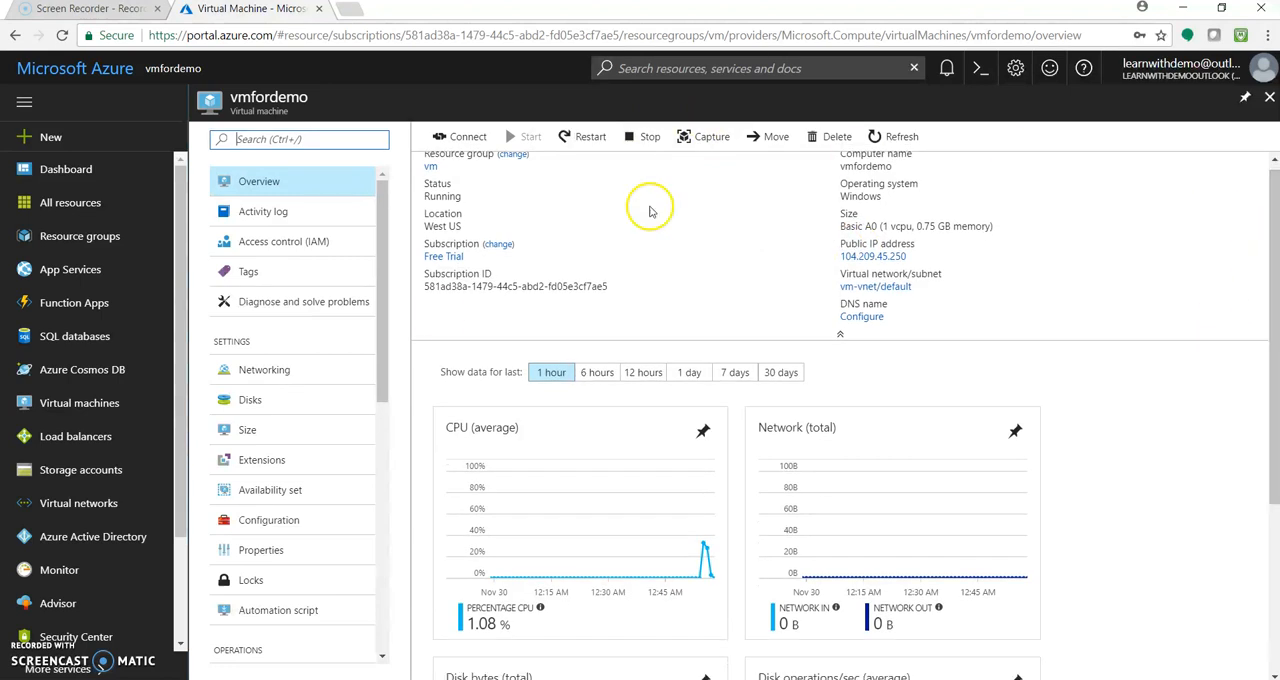
left_click(282, 407)
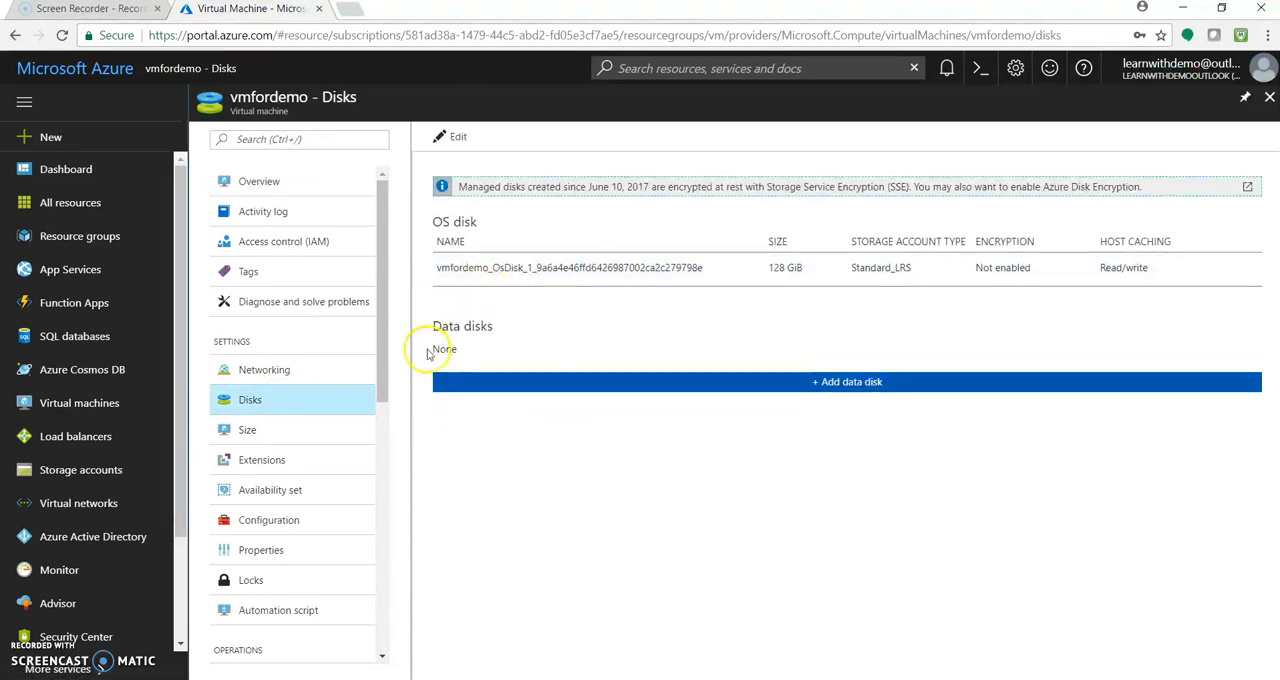
View the auto-shutdown settings of vmfordemo with auto-shutdown set to Off
scroll(382, 360, "down", 1)
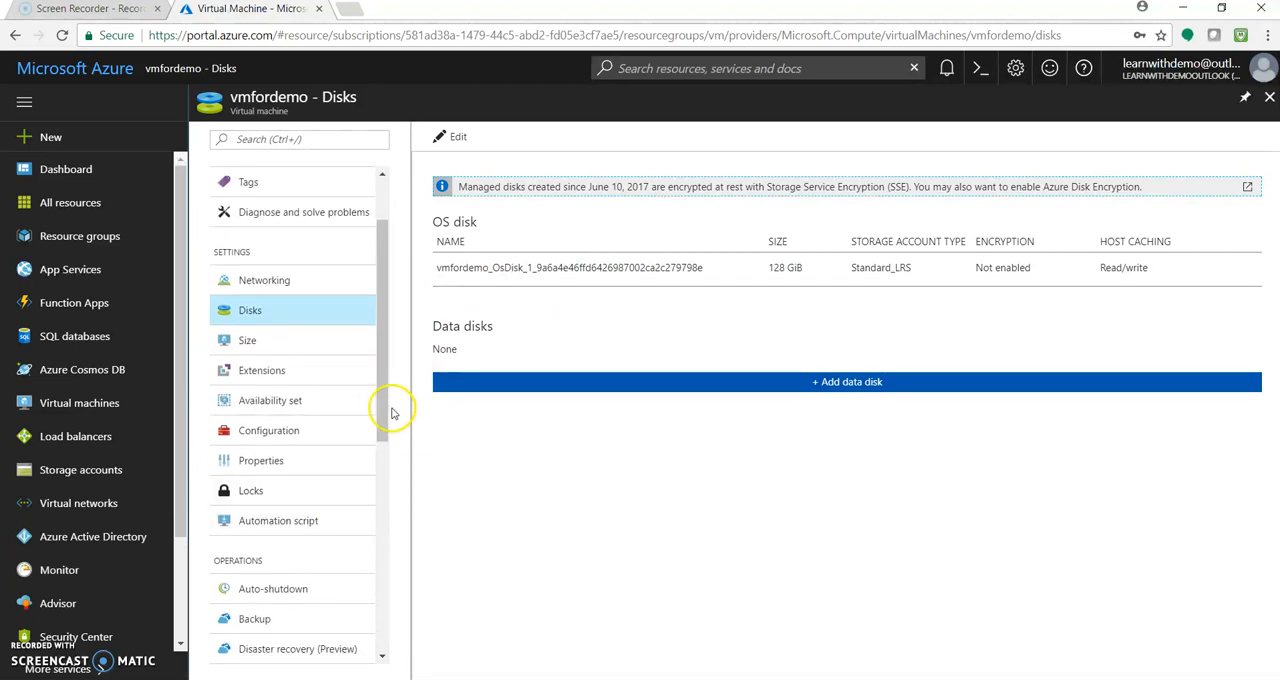
left_click_drag(371, 408, 380, 449)
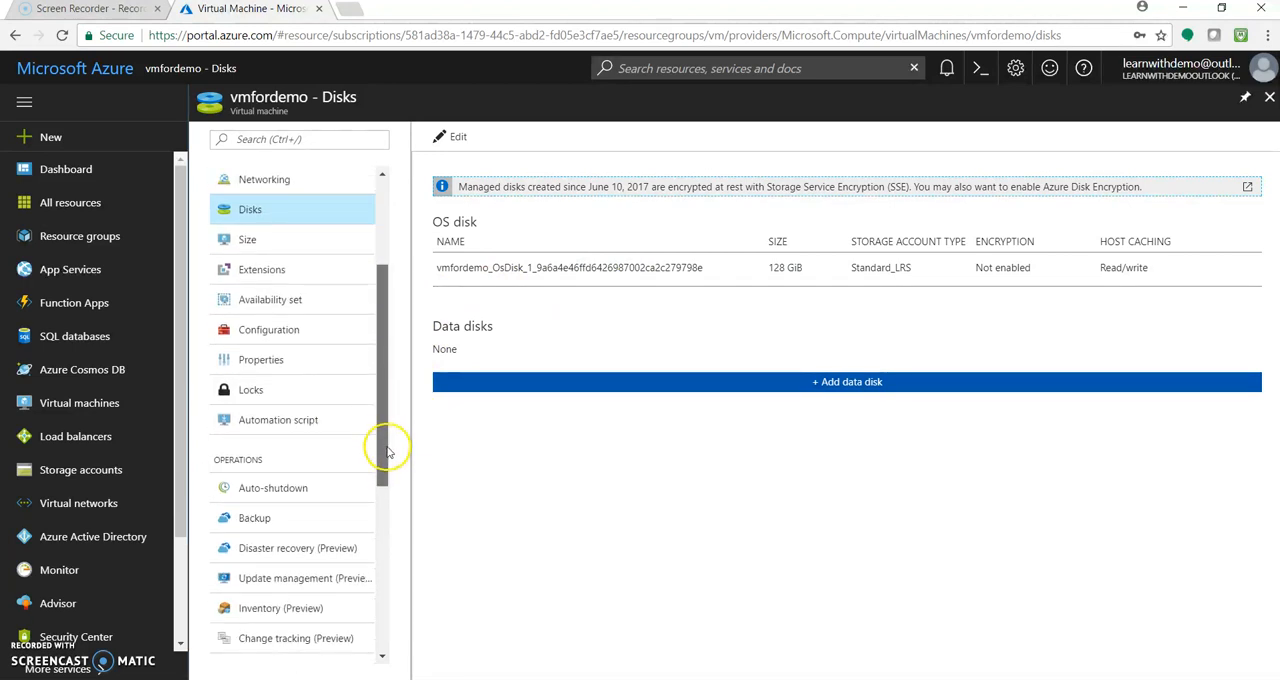
left_click(323, 490)
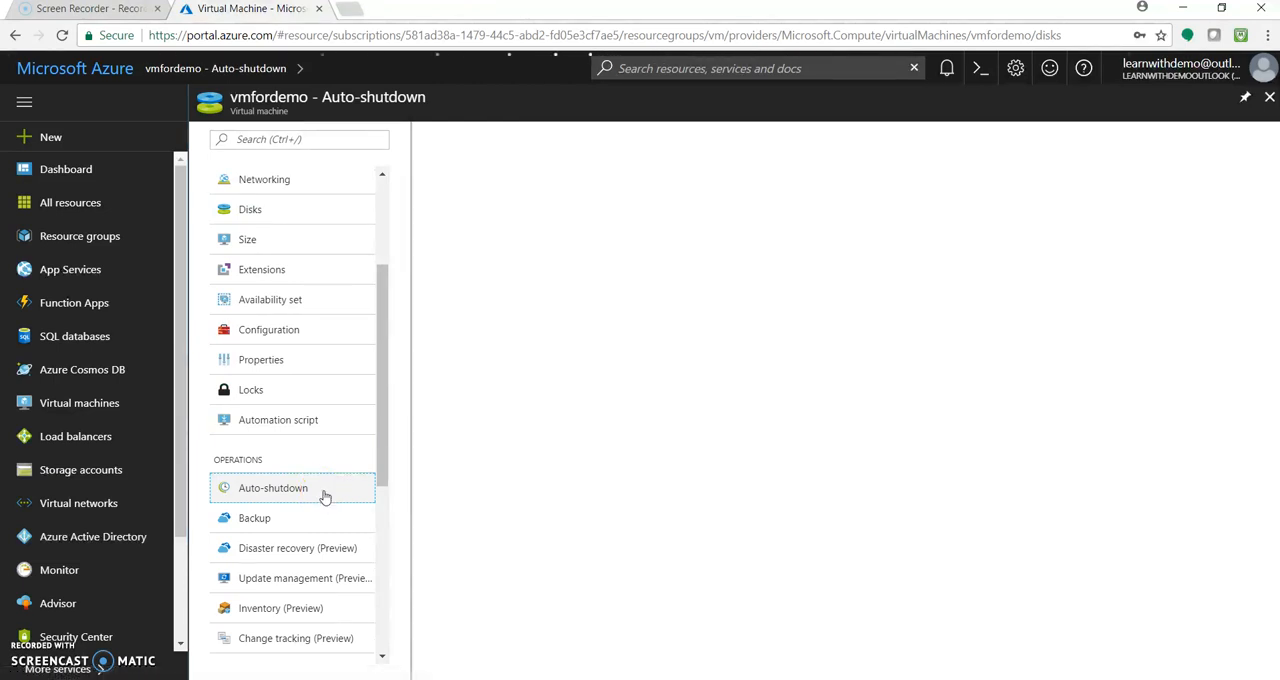
left_click(326, 496)
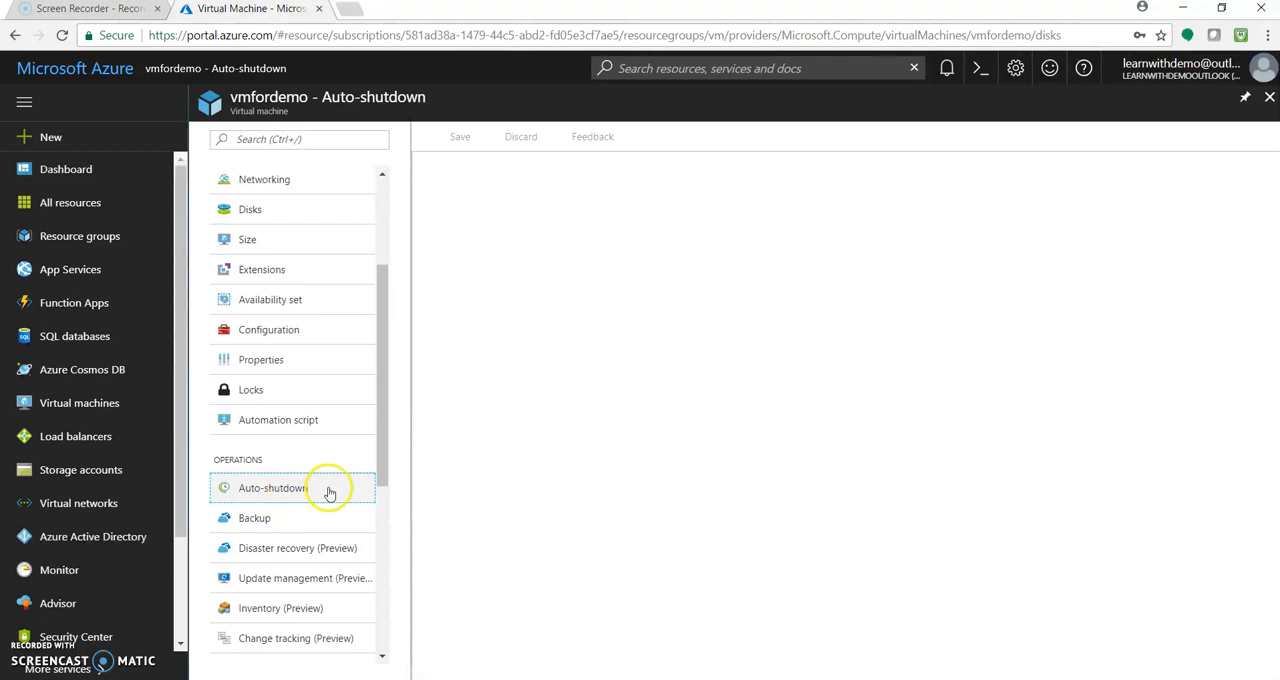
left_click_drag(377, 467, 380, 391)
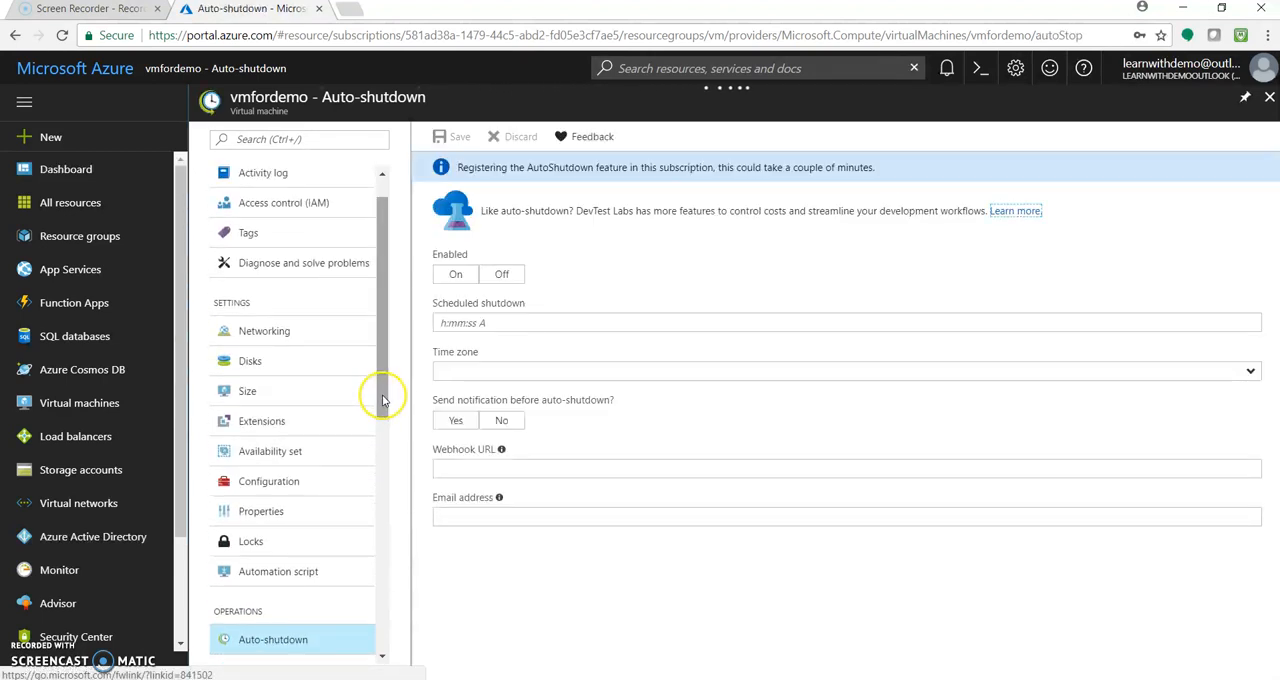
left_click(503, 281)
Browse the sizes available for vmfordemo, close the list without selecting one, and go back to the overview
left_click_drag(377, 371, 380, 324)
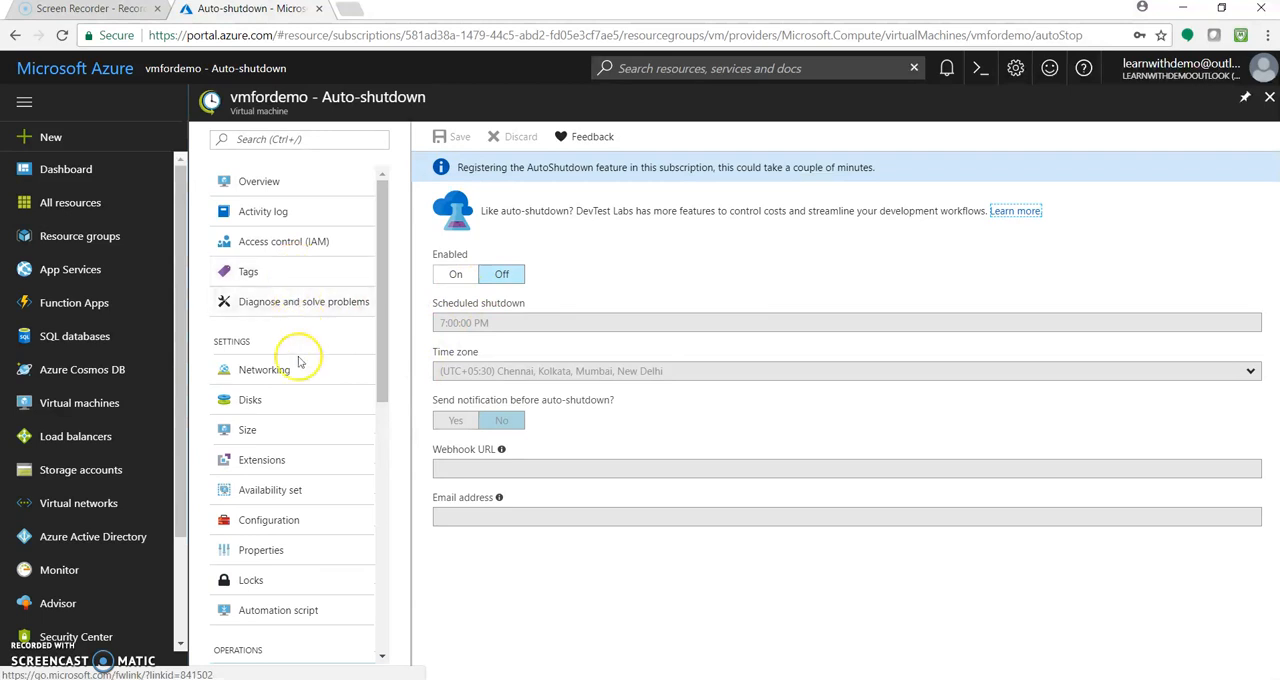
left_click(274, 427)
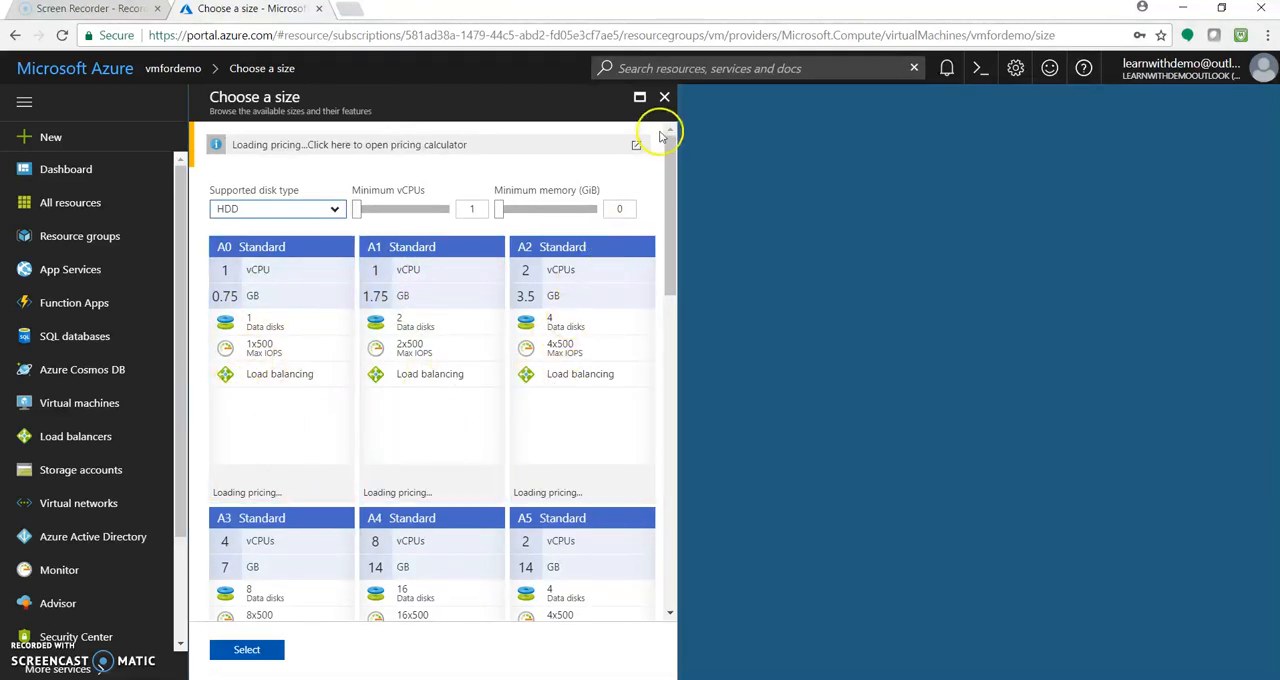
left_click(664, 96)
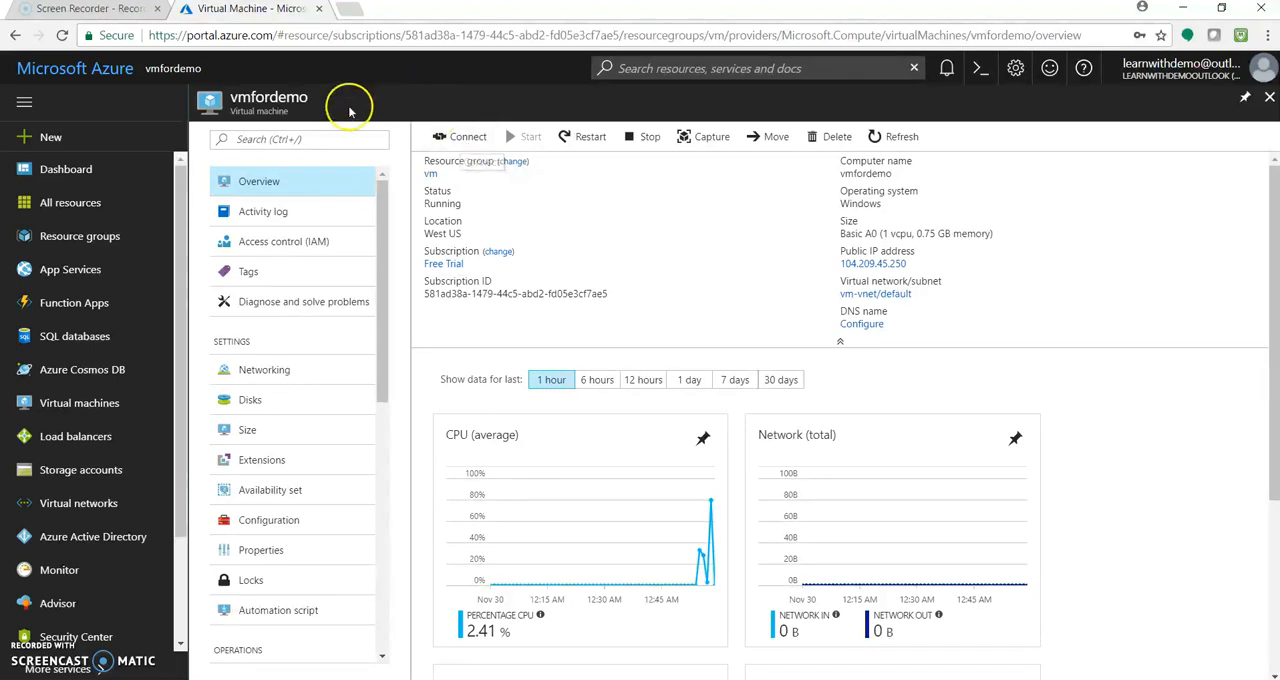
left_click(340, 174)
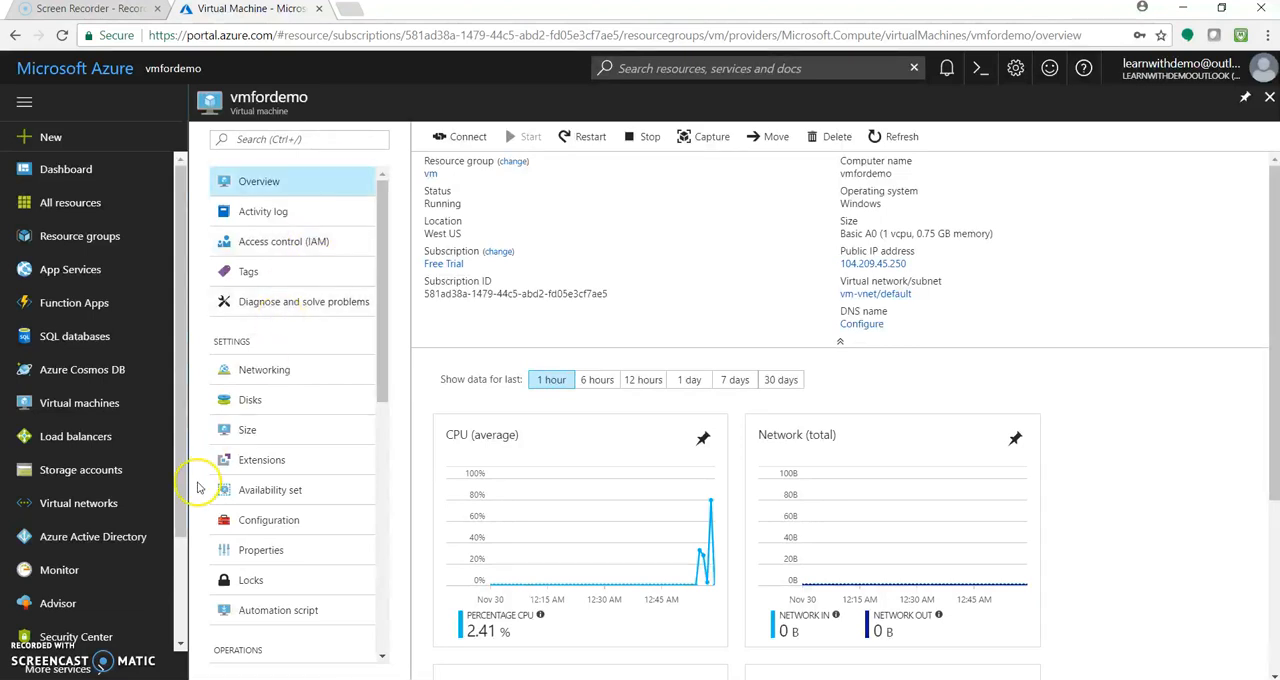